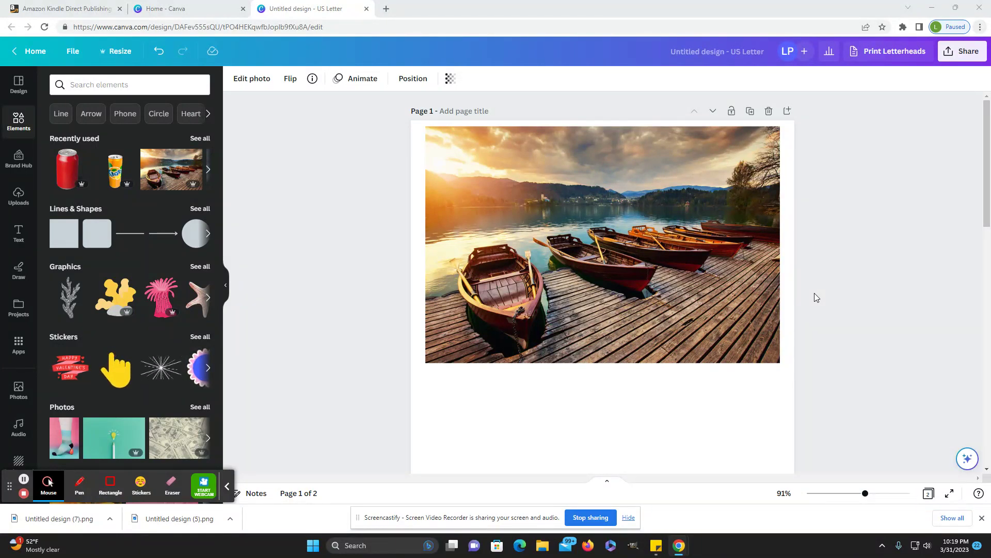
- Select the lake-and-boats photo and zoom out so the whole page fits
scroll(815, 294, "down", 2)
scroll(813, 293, "up", 1)
scroll(813, 293, "up", 1)
mouse_move(864, 498)
left_mouse_down()
mouse_move(853, 497)
mouse_move(863, 493)
left_mouse_up()
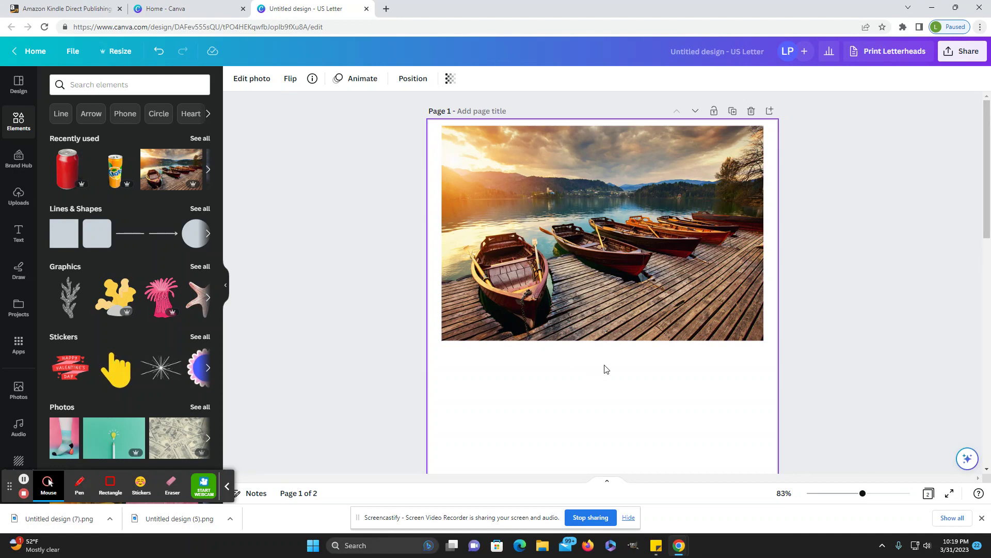
left_click(578, 330)
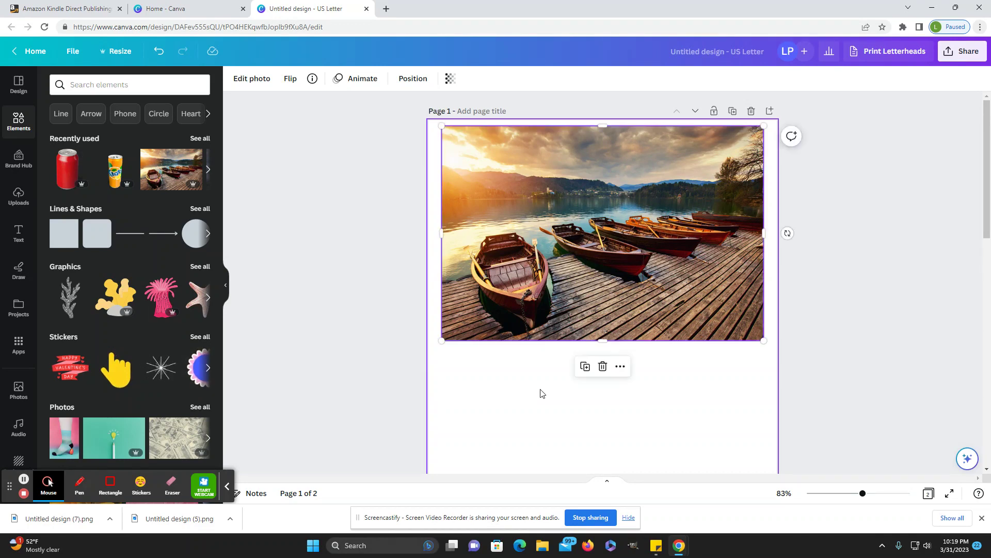
left_click_drag(862, 493, 867, 493)
key("ctrl+z")
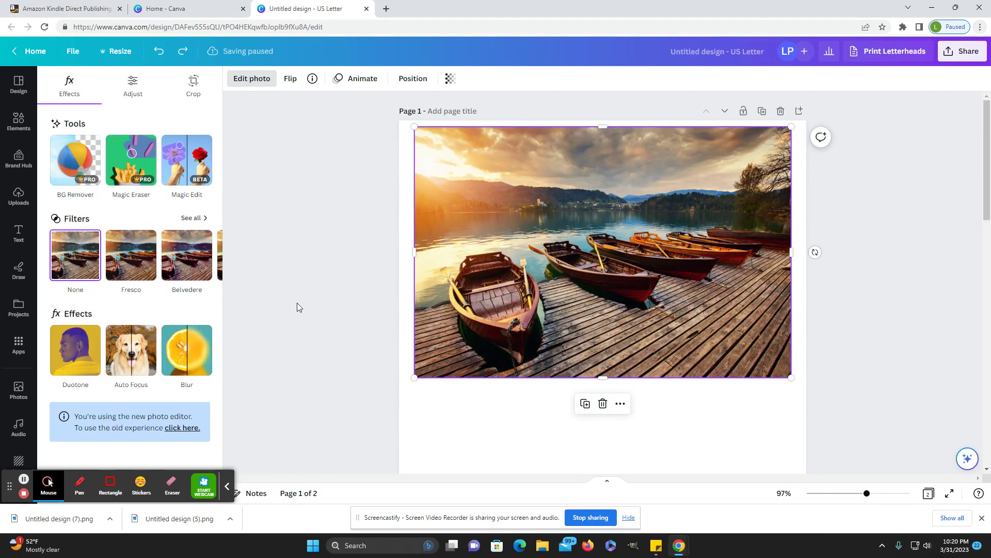
scroll(370, 358, "down", 1)
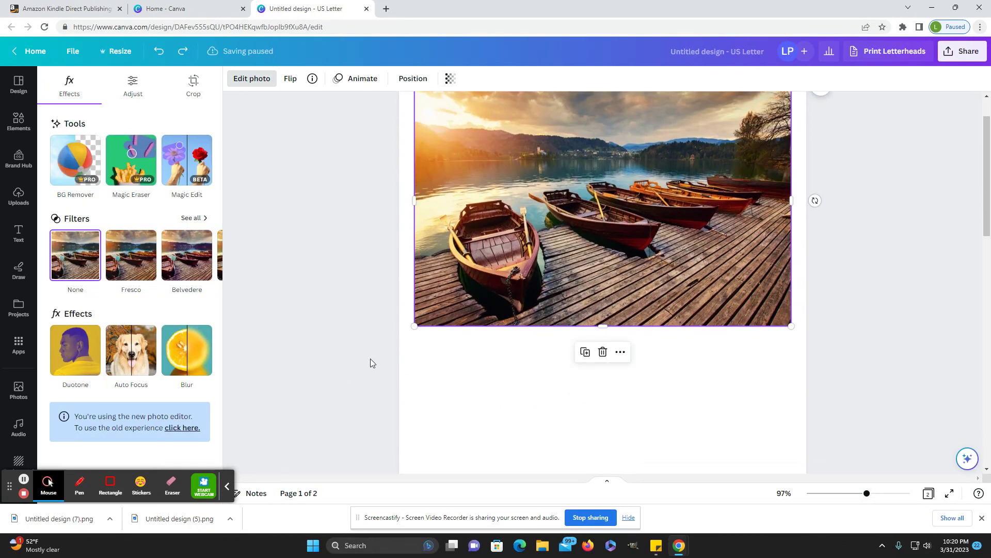
mouse_move(866, 495)
left_mouse_down()
mouse_move(843, 493)
mouse_move(855, 494)
left_mouse_up()
scroll(609, 174, "up", 1)
- Duplicate the boat photo, place the copy below the original, and open Edit photo
left_click(609, 173)
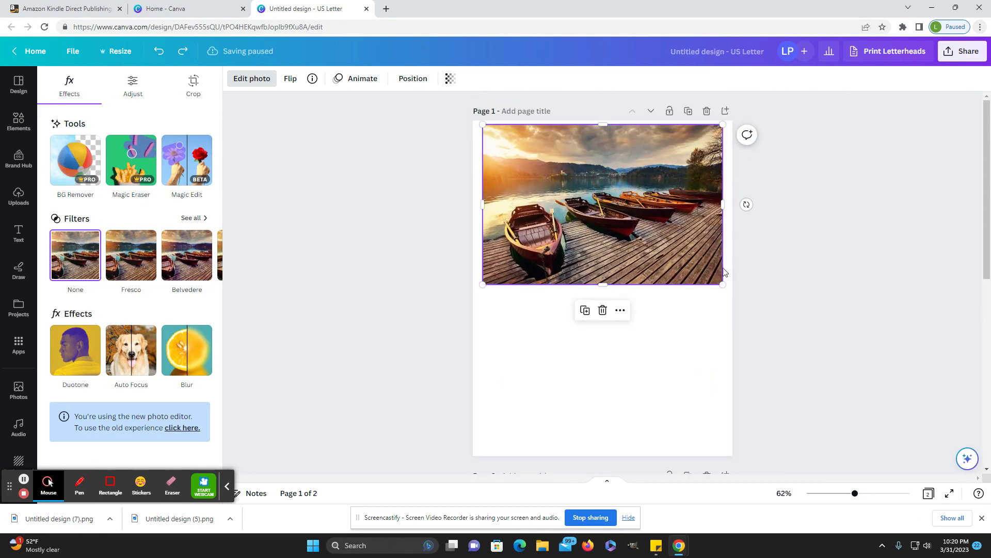
double_click(586, 311)
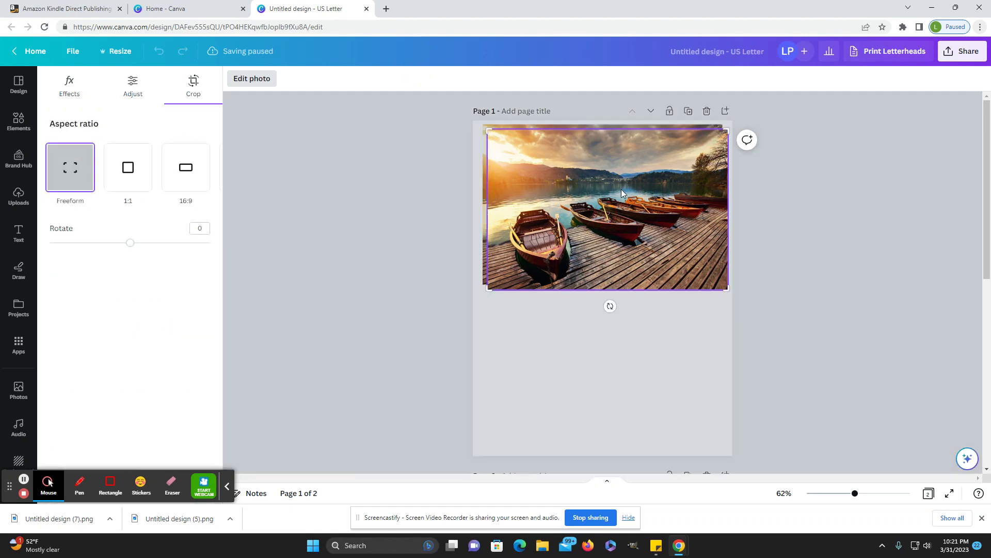
left_click(625, 342)
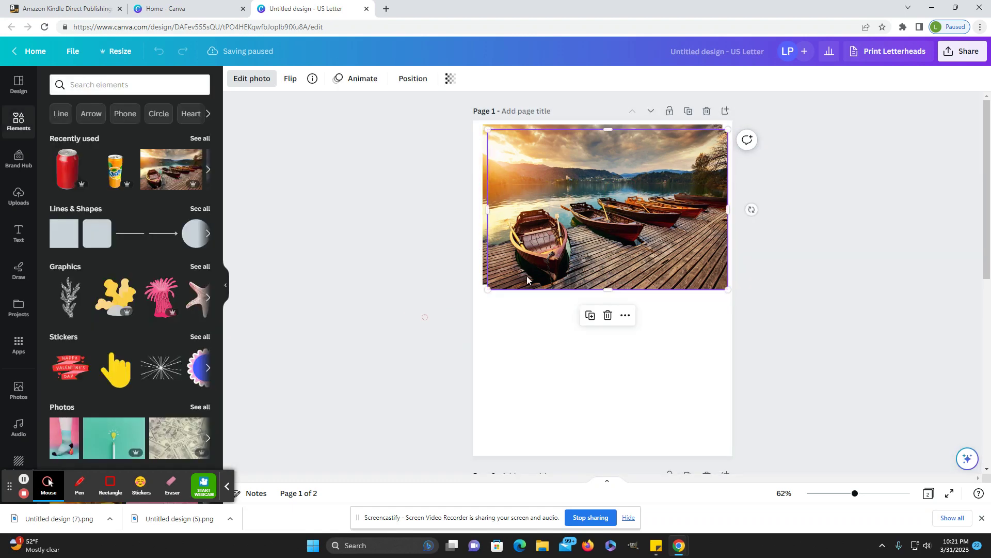
left_click_drag(626, 233, 621, 387)
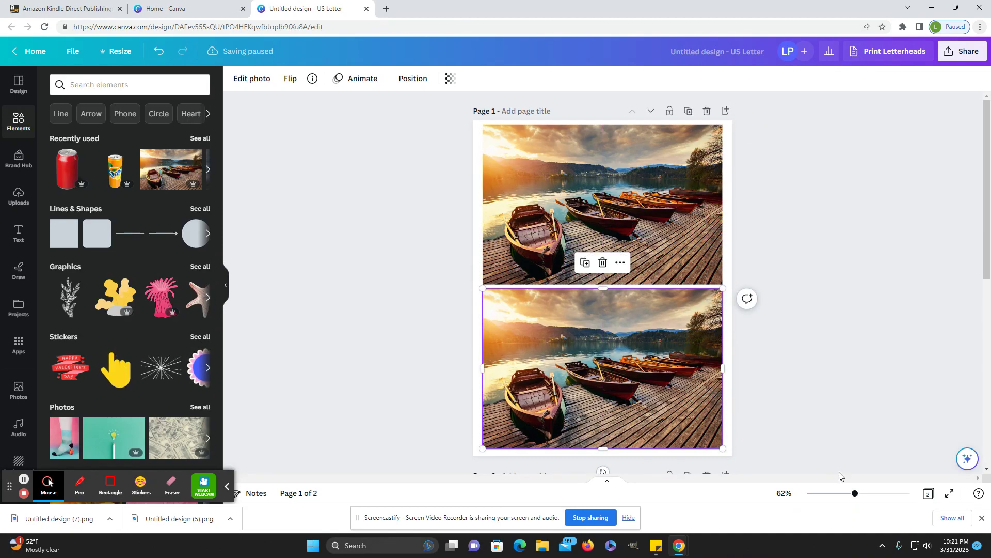
left_click_drag(856, 494, 884, 494)
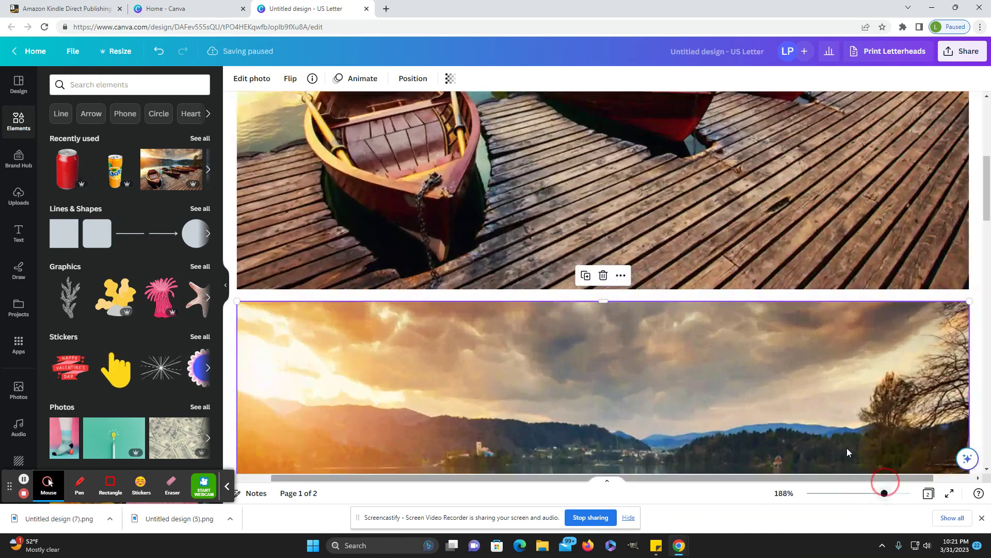
scroll(738, 403, "down", 5)
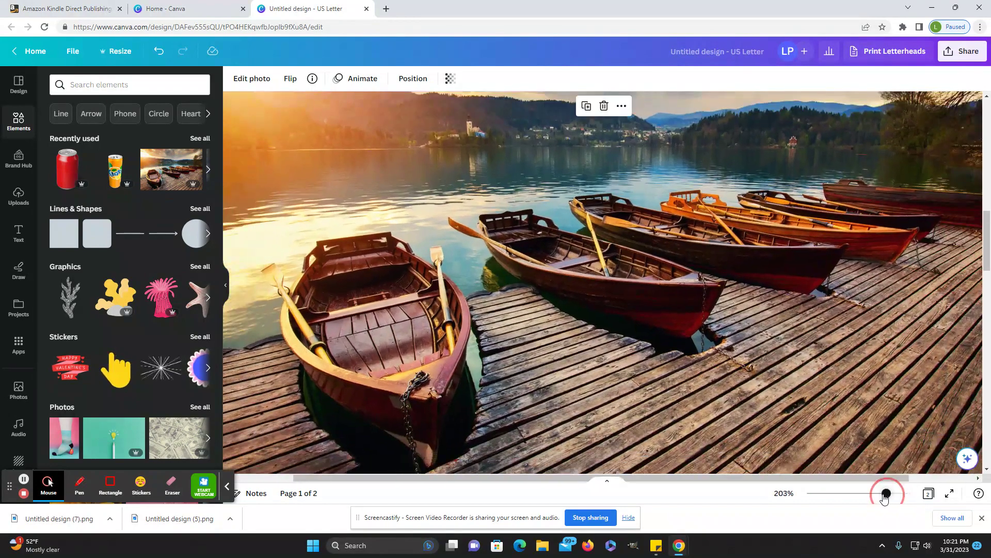
left_click_drag(885, 493, 883, 493)
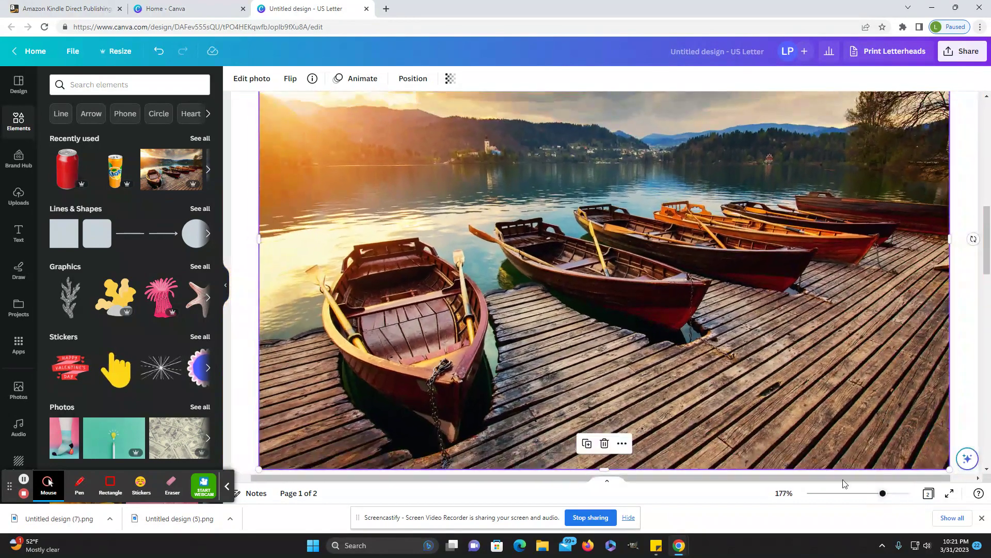
left_click(252, 79)
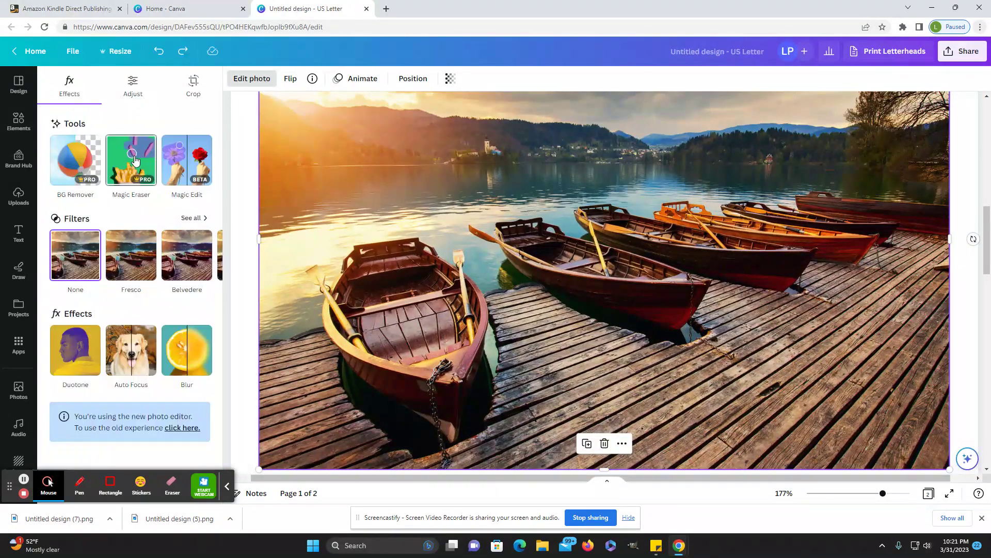
- Start Magic Eraser at brush size 16 and brush over details on the front and middle boats
left_click(134, 160)
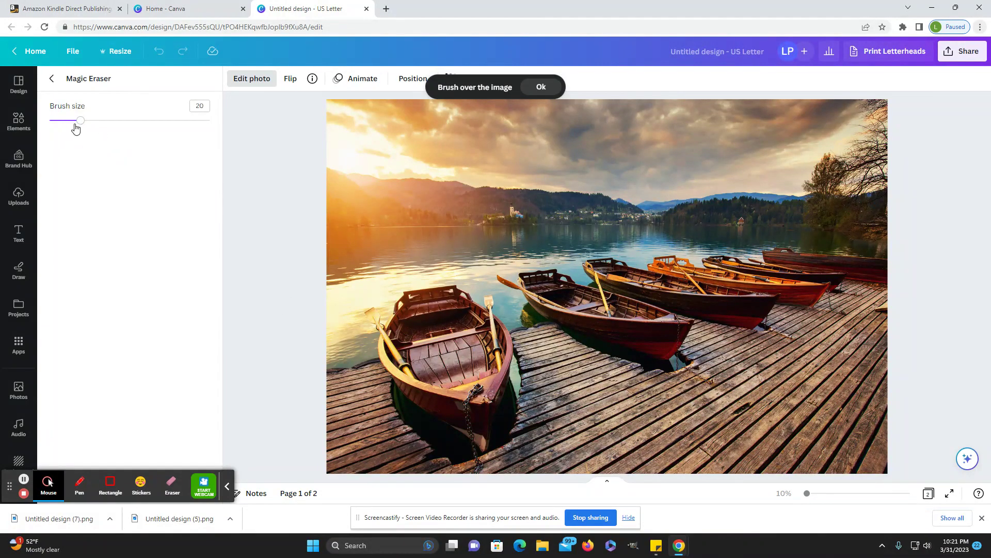
left_click_drag(78, 123, 74, 123)
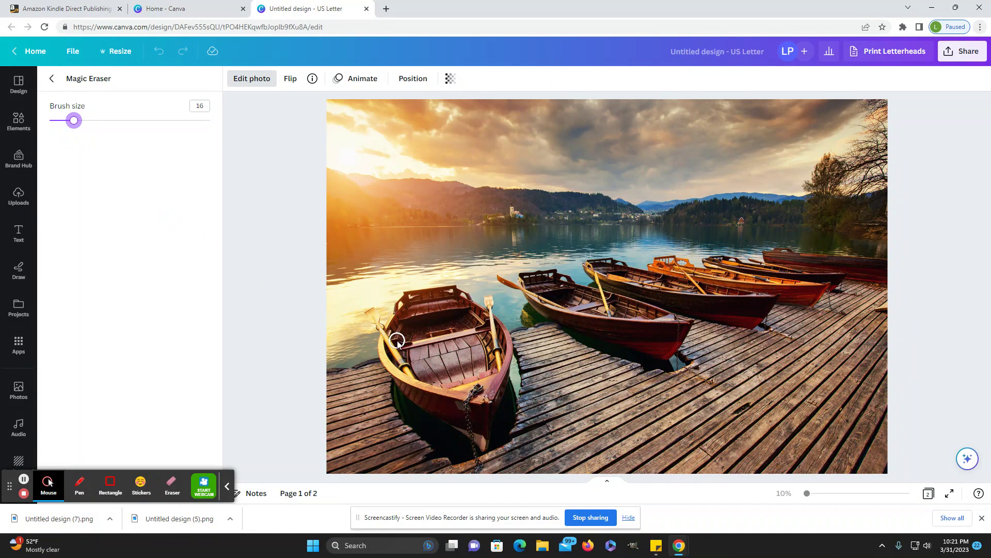
mouse_move(398, 343)
left_mouse_down()
mouse_move(440, 344)
mouse_move(490, 324)
left_mouse_up()
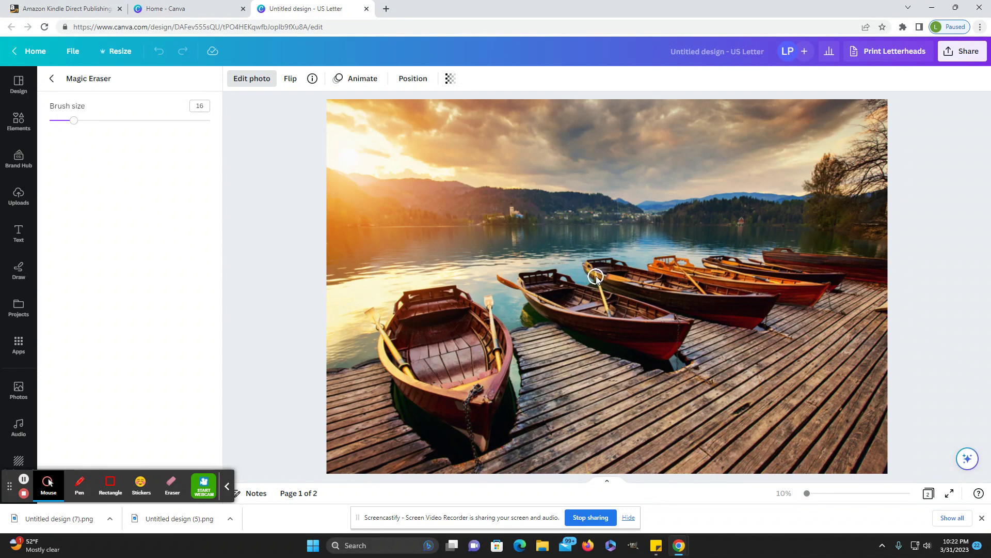
left_click_drag(596, 277, 611, 312)
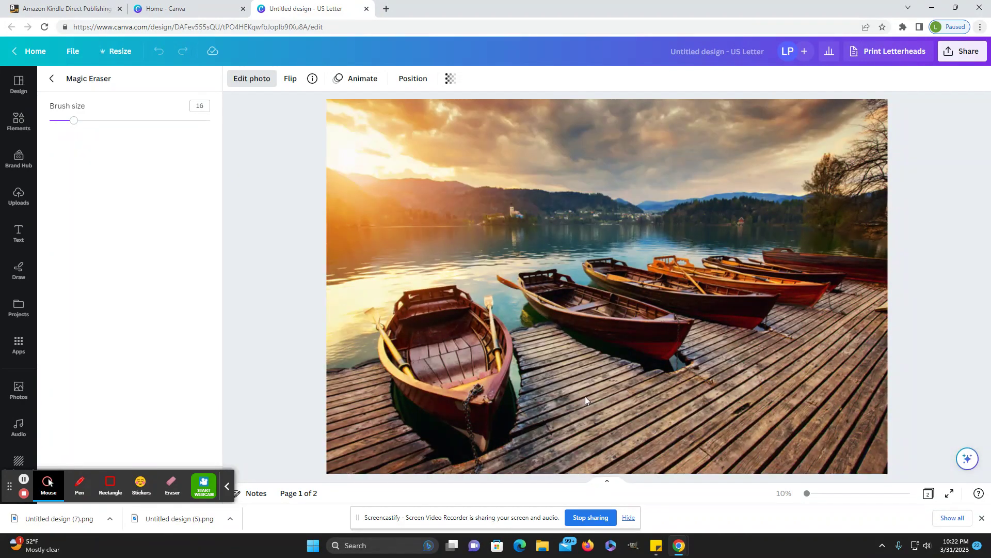
- Erase two small spots on the hillside of the duplicate photo
left_click(512, 212)
left_click(512, 207)
scroll(593, 400, "up", 5)
scroll(615, 318, "down", 5)
scroll(466, 393, "down", 2)
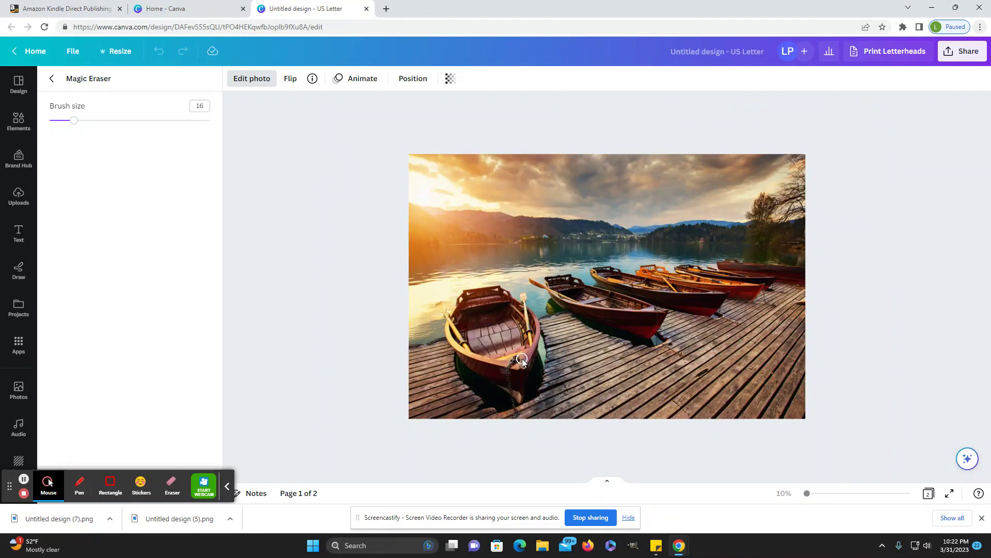
- Brush away details on the front boat's bow, the hillside, and the orange boat's bow
left_click_drag(518, 360, 518, 419)
scroll(883, 343, "up", 5)
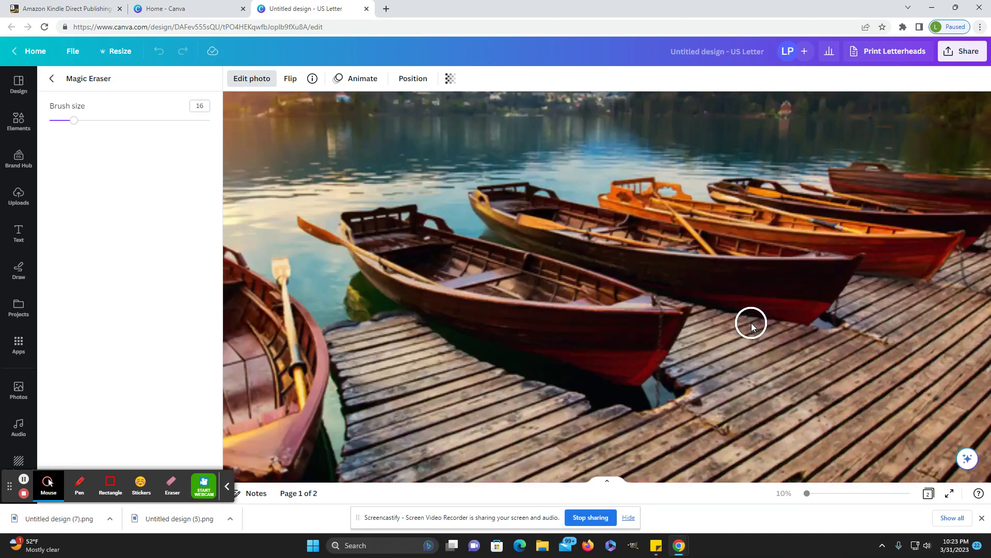
scroll(751, 323, "down", 5)
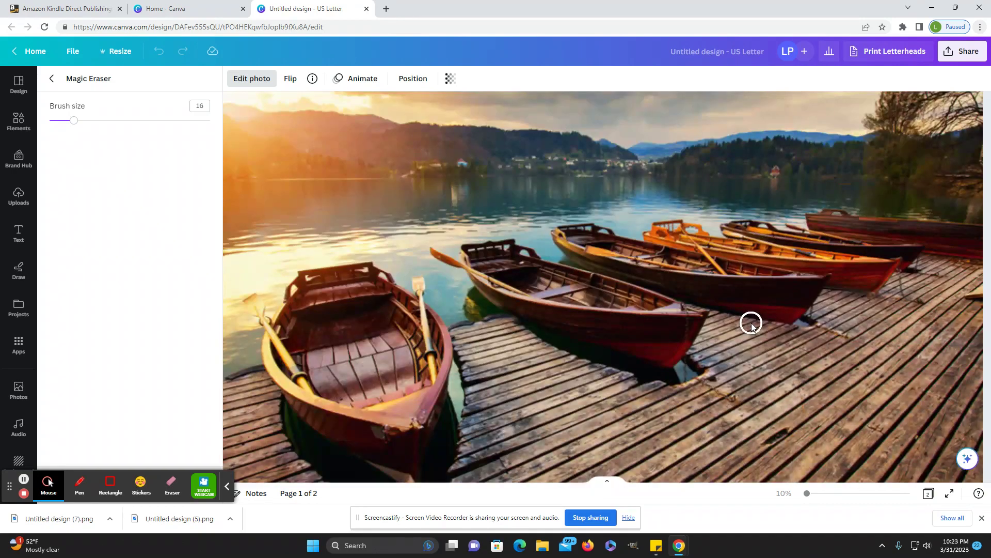
scroll(744, 322, "up", 3)
scroll(741, 322, "down", 3)
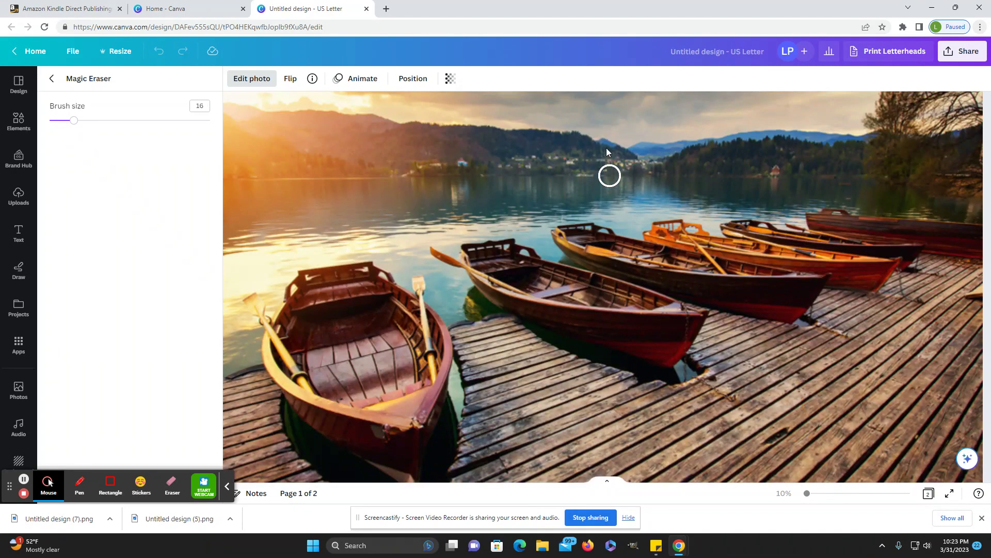
left_click_drag(606, 136, 610, 140)
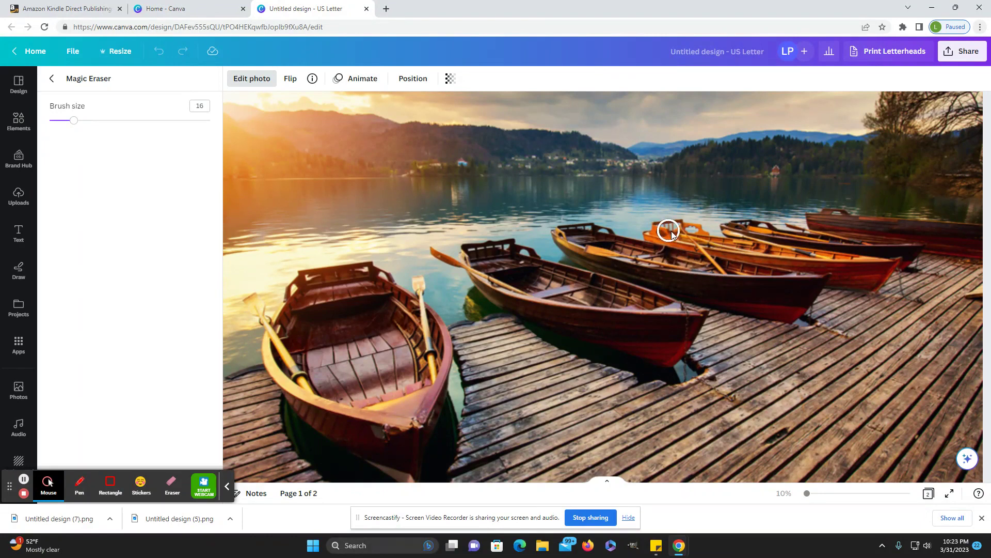
mouse_move(673, 230)
left_mouse_down()
mouse_move(659, 234)
mouse_move(708, 231)
left_mouse_up()
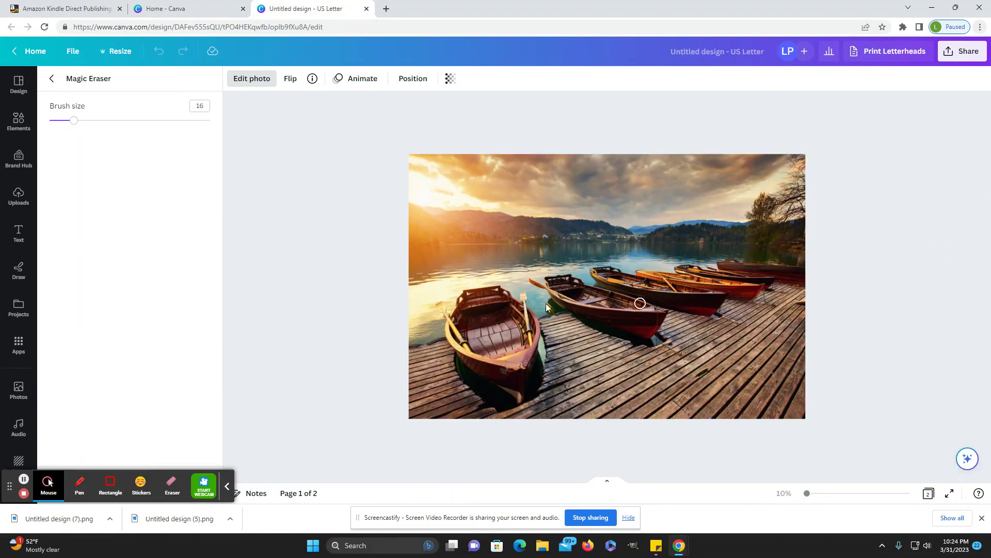
- Add the red soda can graphic, shrink it to 0.2 by 0.2, and place it on the dock
left_click(19, 118)
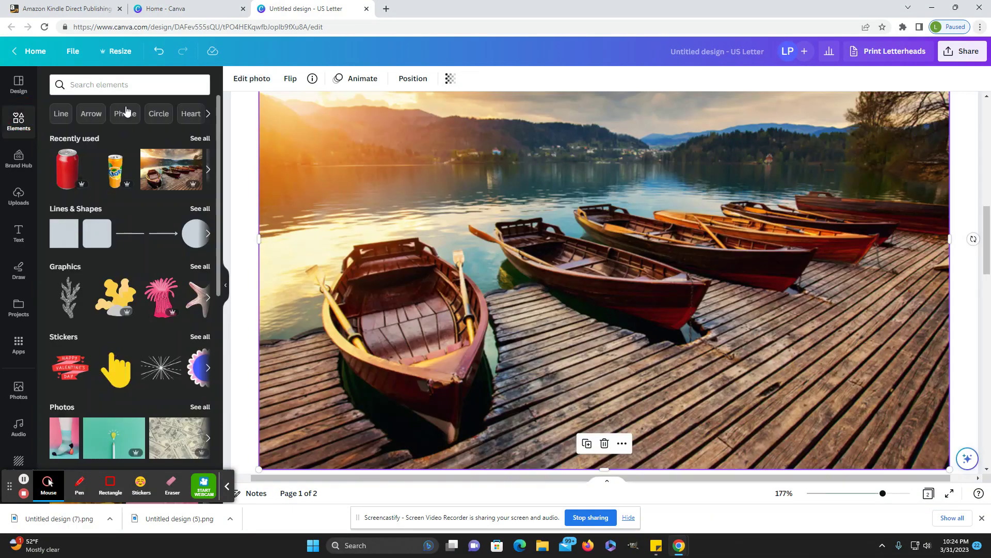
left_click(62, 168)
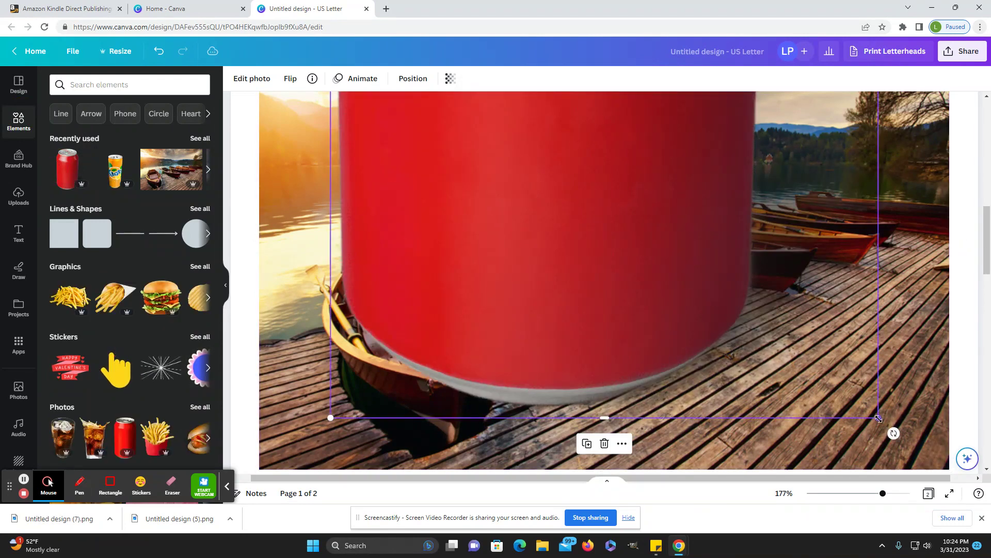
left_click_drag(878, 417, 687, 133)
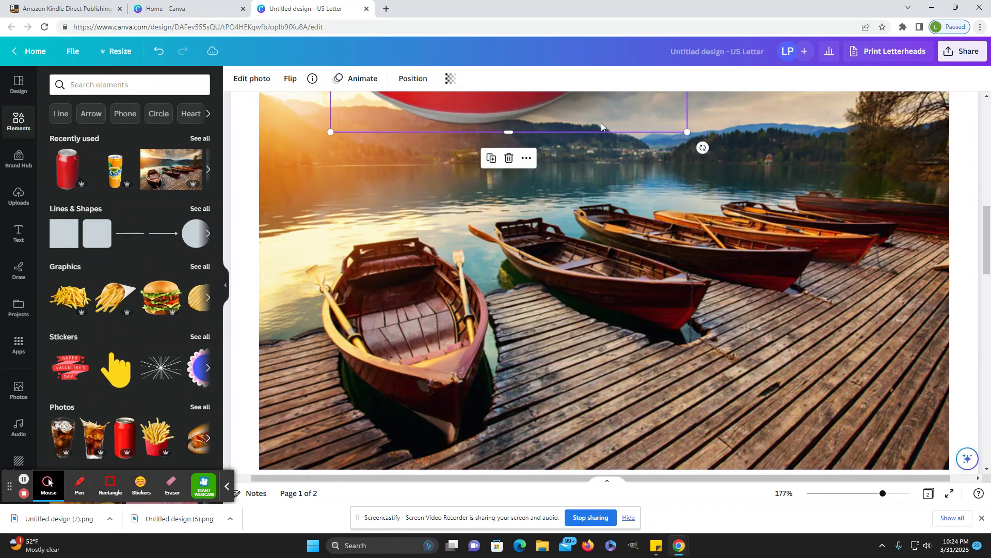
left_click_drag(602, 120, 725, 434)
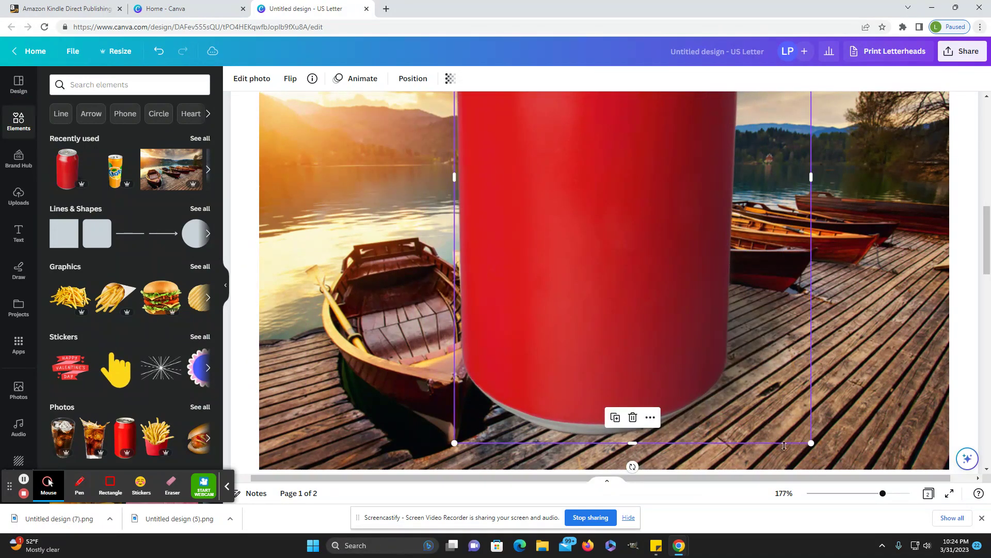
left_click_drag(811, 442, 673, 379)
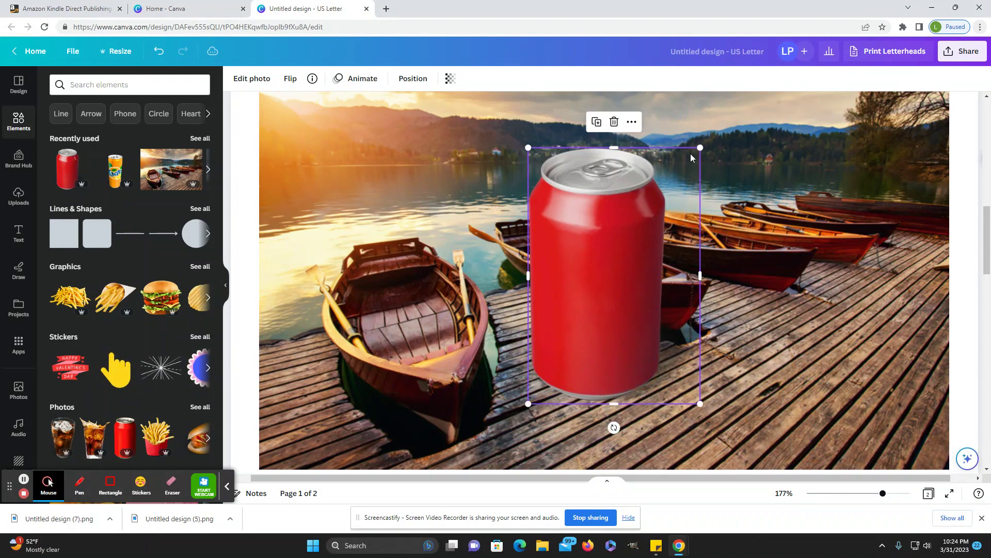
left_click_drag(697, 147, 731, 284)
left_click_drag(736, 325, 737, 319)
left_click(733, 395)
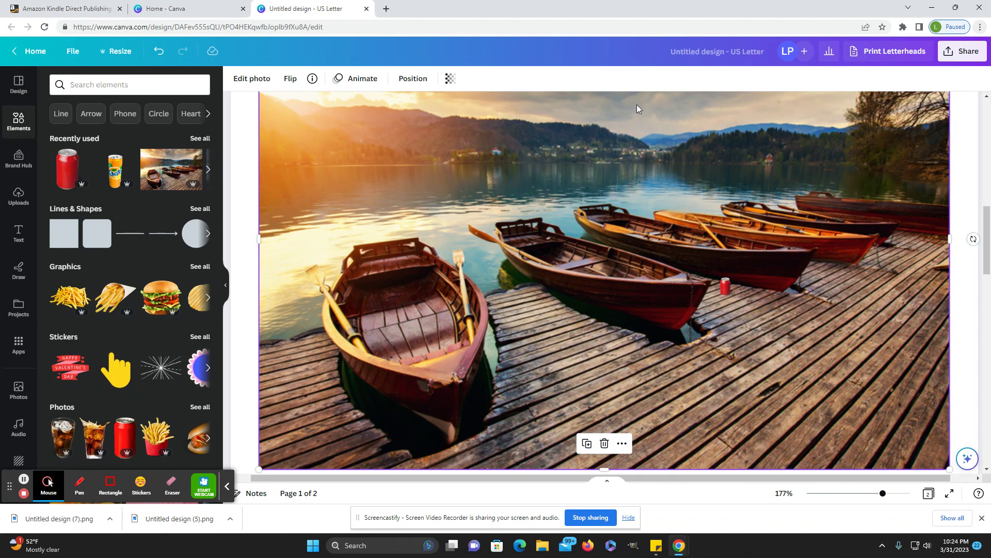
scroll(556, 357, "up", 1)
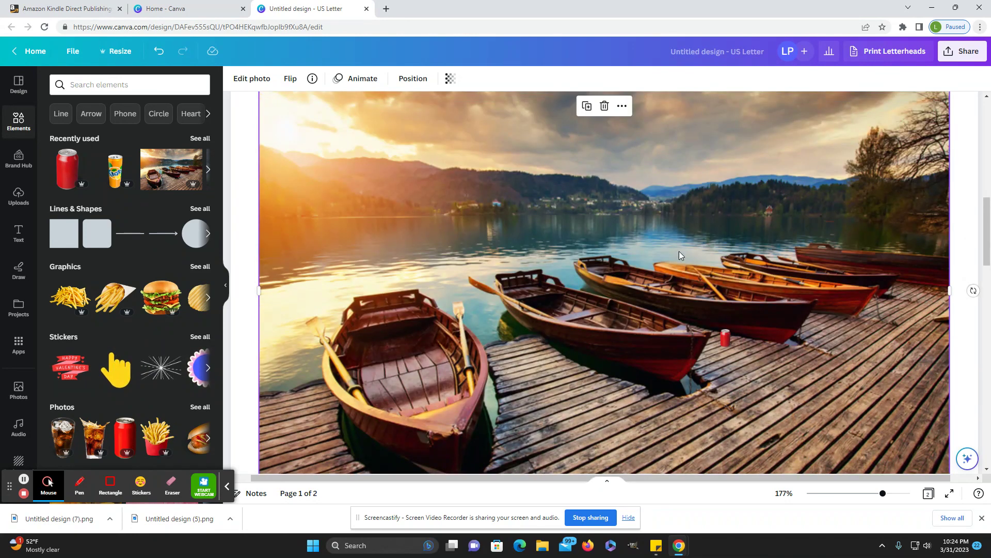
scroll(603, 355, "down", 4)
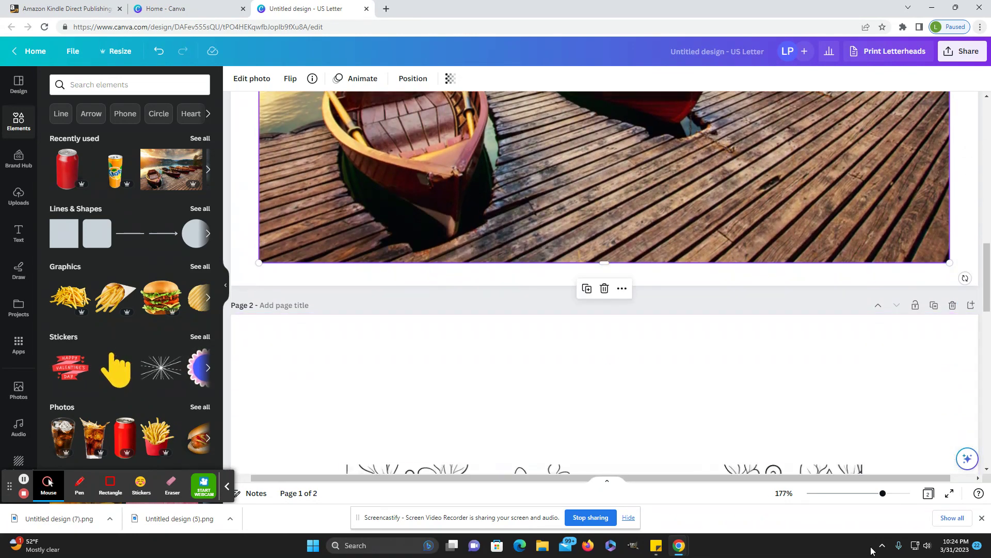
- Zoom out and duplicate the lake photo with Ctrl+D below the first one
left_click_drag(884, 497, 861, 496)
key("ctrl+d")
scroll(806, 376, "up", 2)
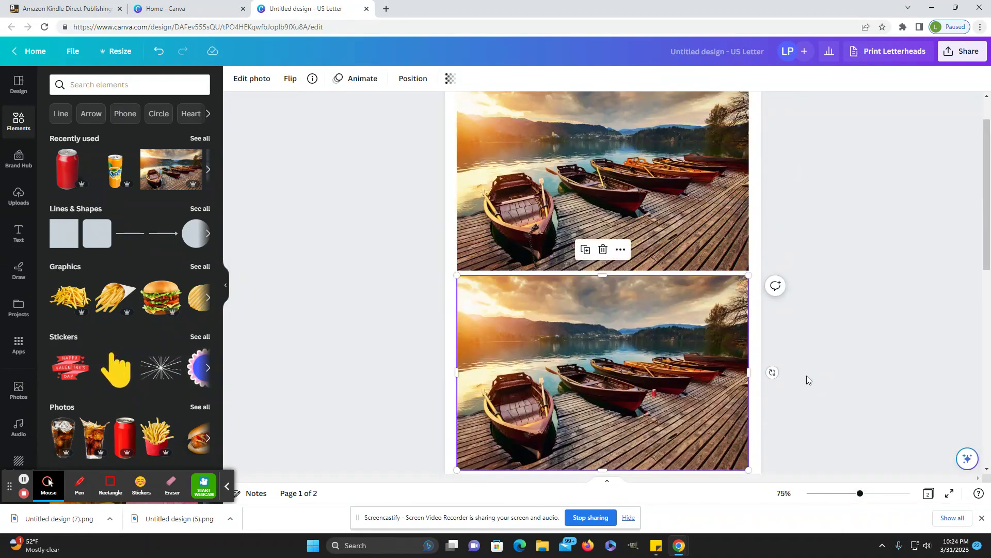
scroll(808, 380, "down", 10)
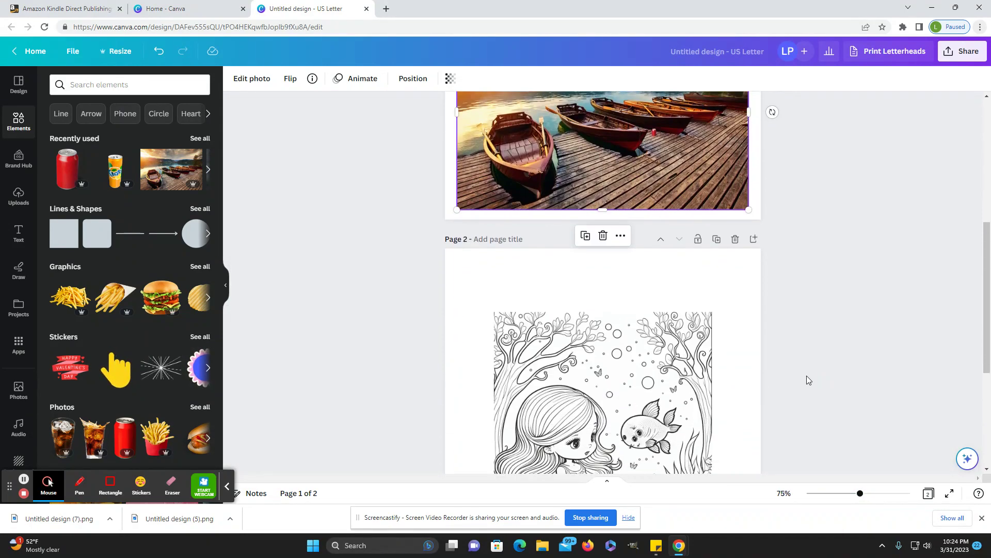
- Enlarge the mermaid coloring image to fill page 2 and open its photo editing tools
left_click(636, 276)
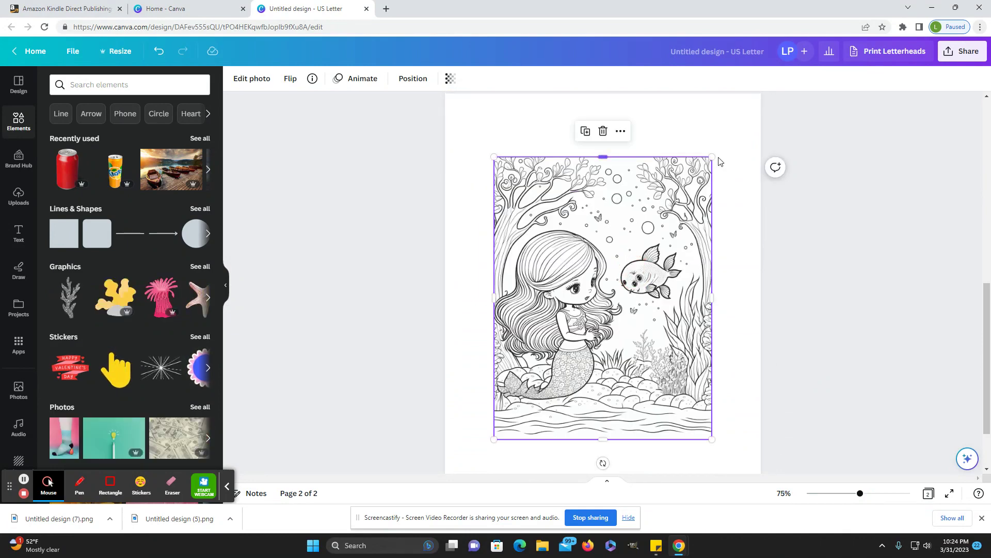
left_click_drag(703, 157, 746, 114)
scroll(518, 432, "down", 2)
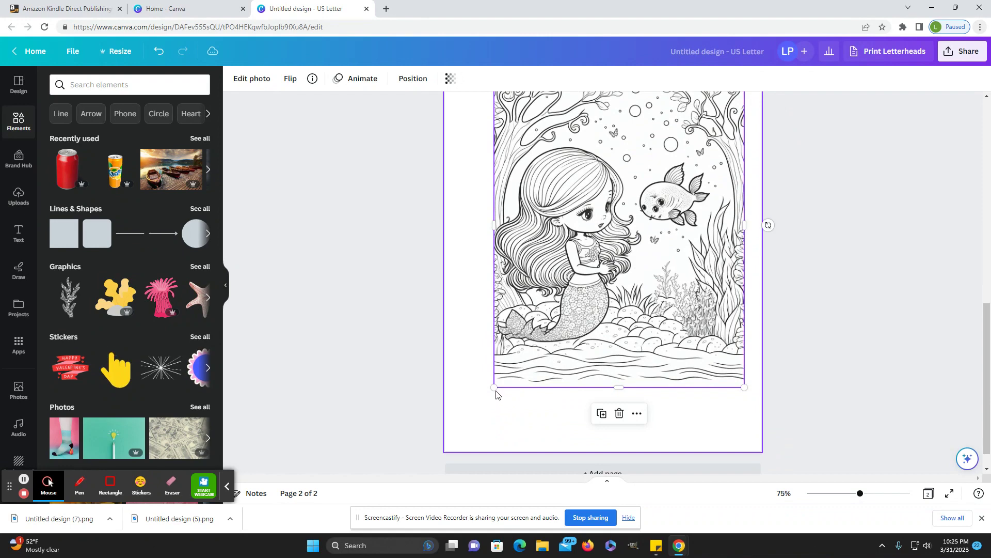
left_click_drag(494, 387, 451, 430)
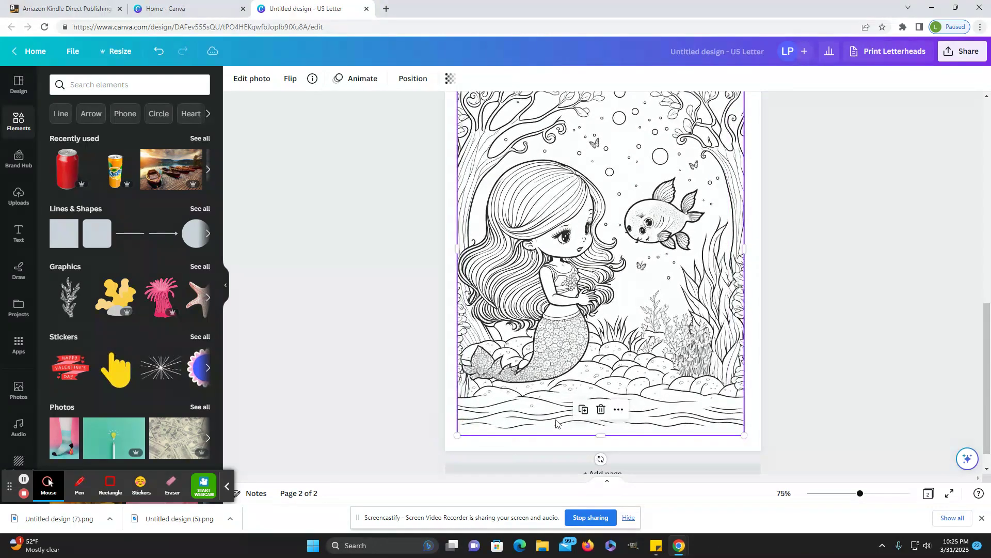
scroll(783, 392, "up", 1)
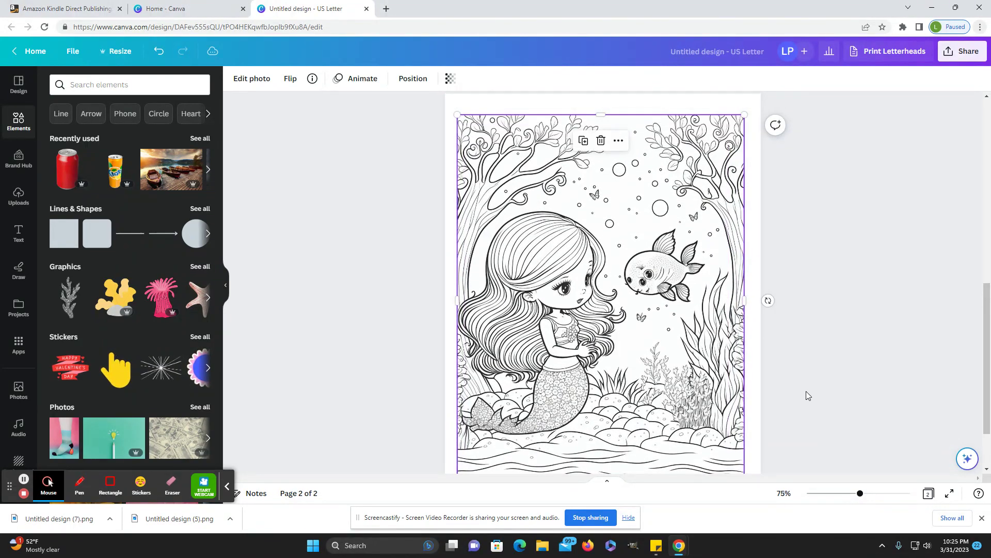
scroll(808, 395, "up", 1)
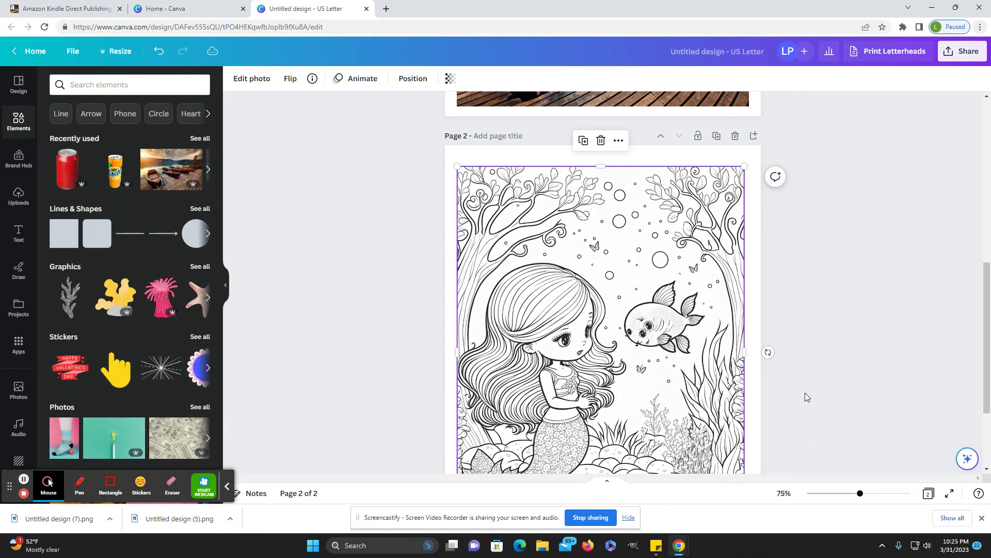
scroll(805, 395, "down", 1)
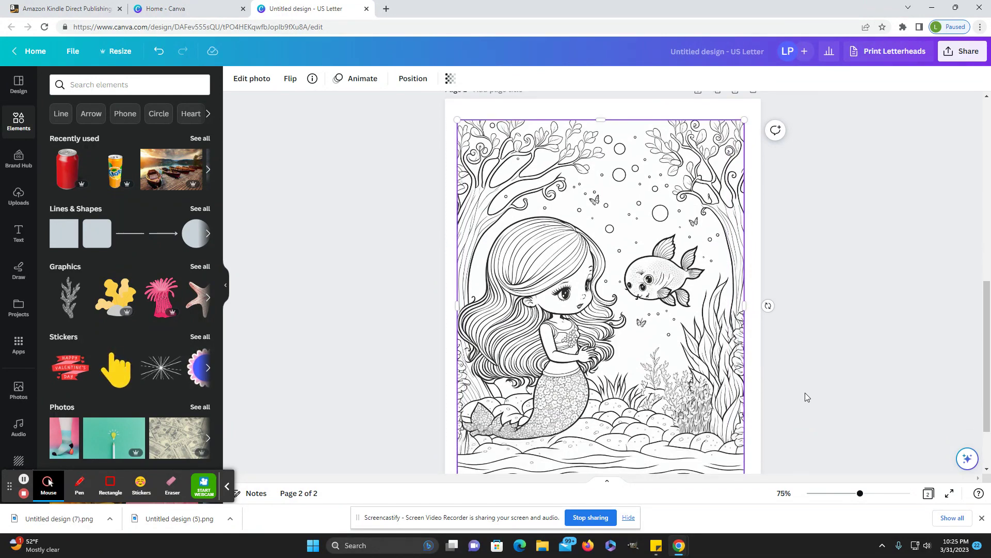
scroll(803, 395, "up", 1)
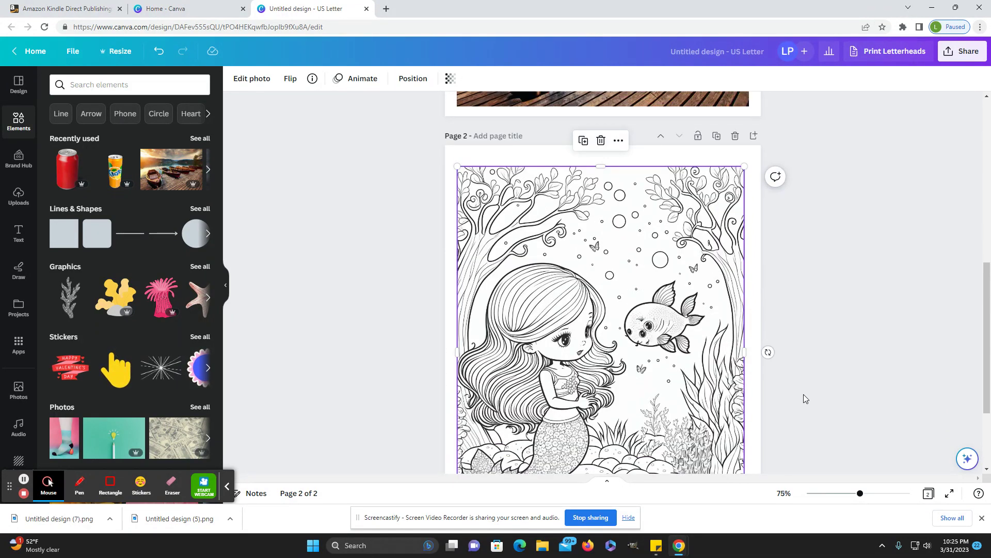
scroll(804, 395, "down", 1)
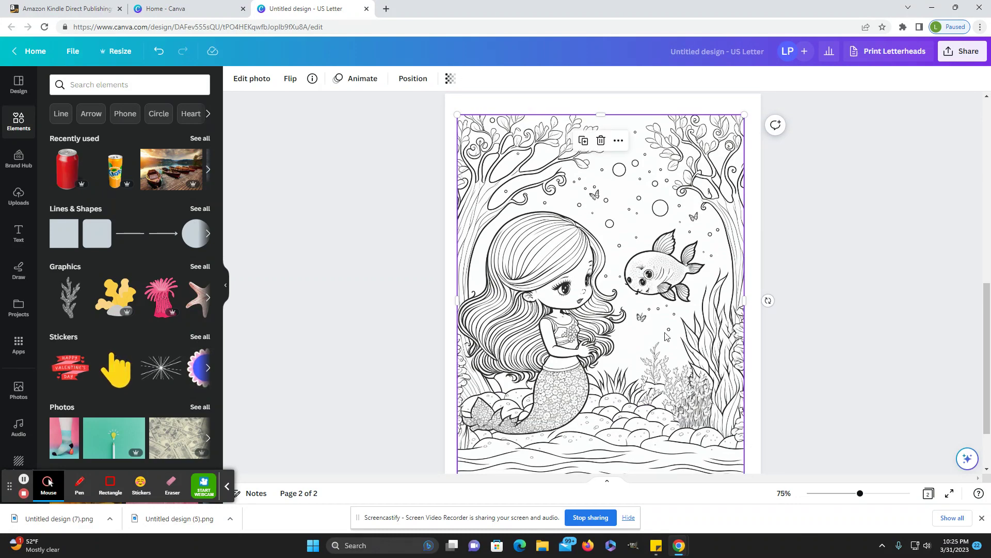
scroll(665, 339, "down", 1)
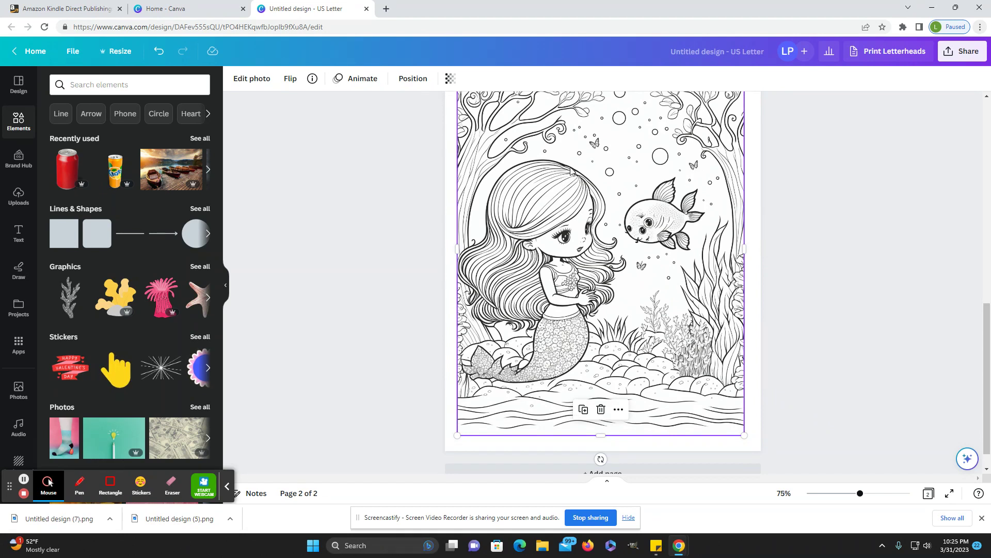
scroll(740, 228, "up", 1)
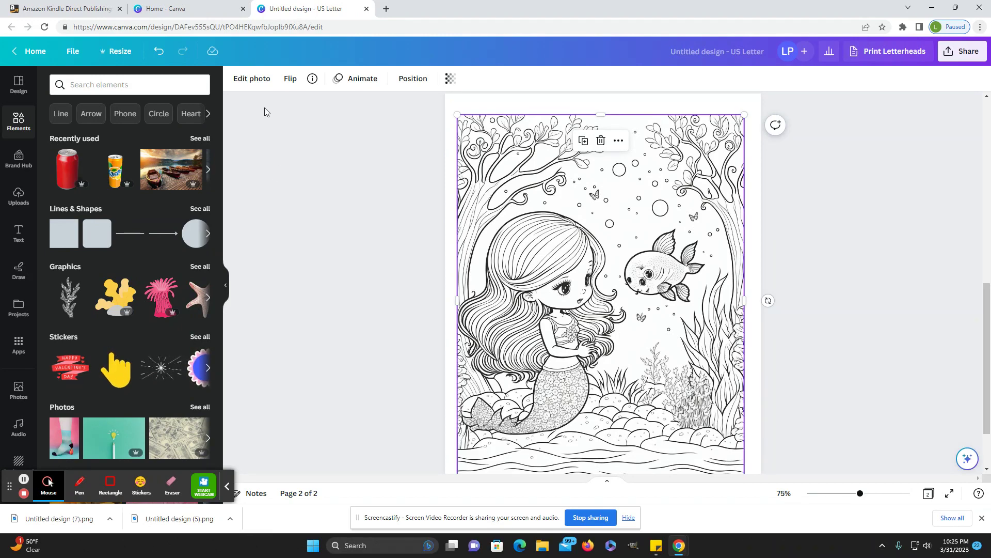
left_click(254, 81)
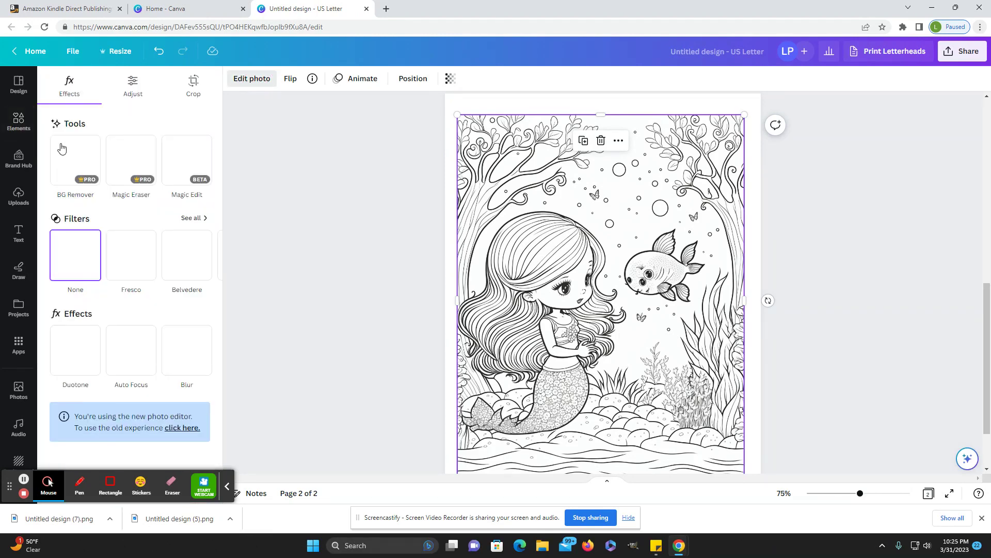
- Start Magic Eraser with brush size 15 and mark the fish's eye and the butterfly beside the hair
left_click(133, 155)
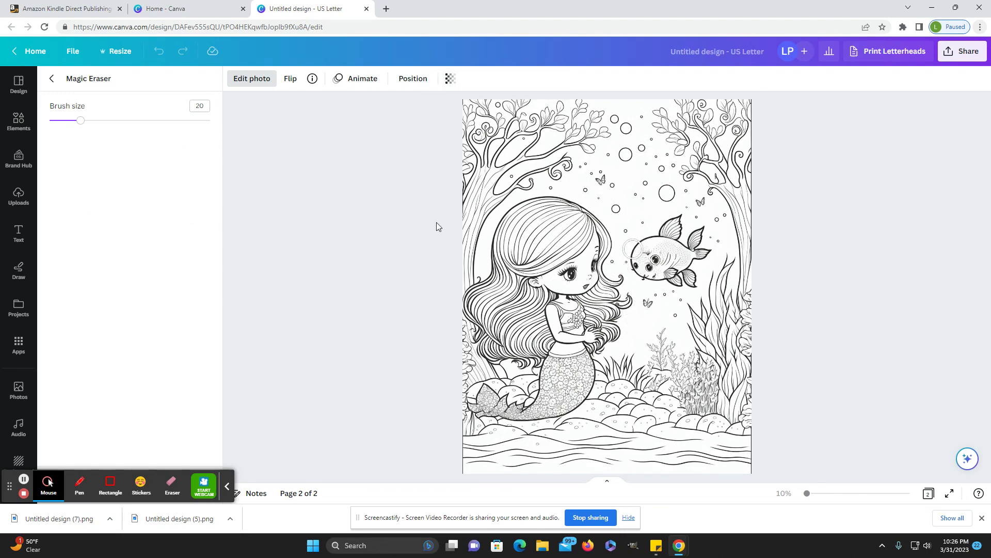
left_click_drag(82, 123, 72, 122)
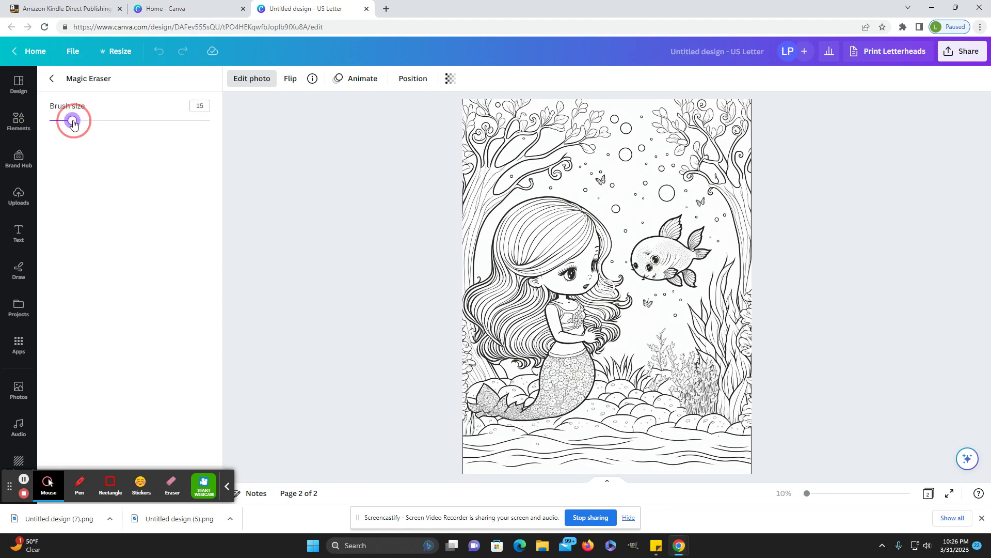
left_click(645, 251)
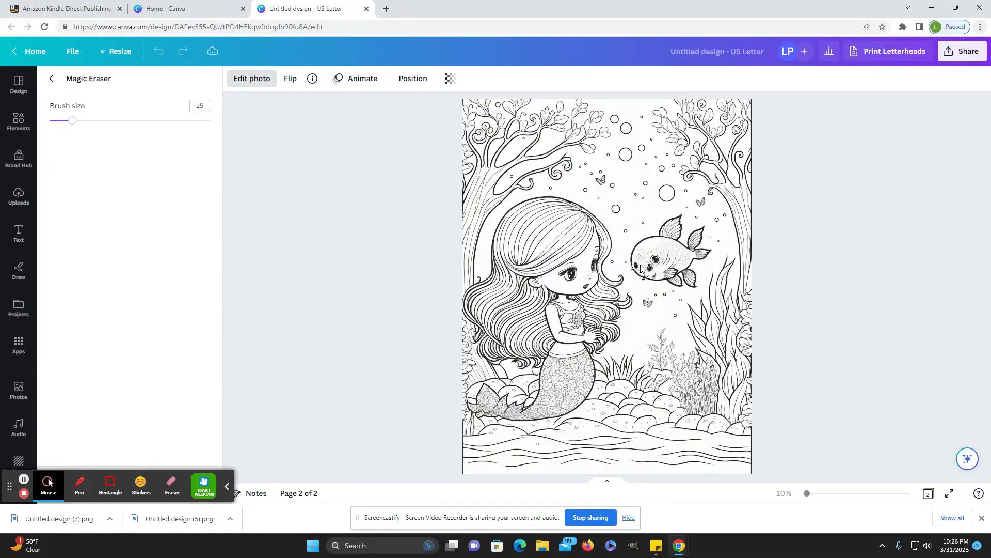
left_click(640, 266)
left_click(650, 270)
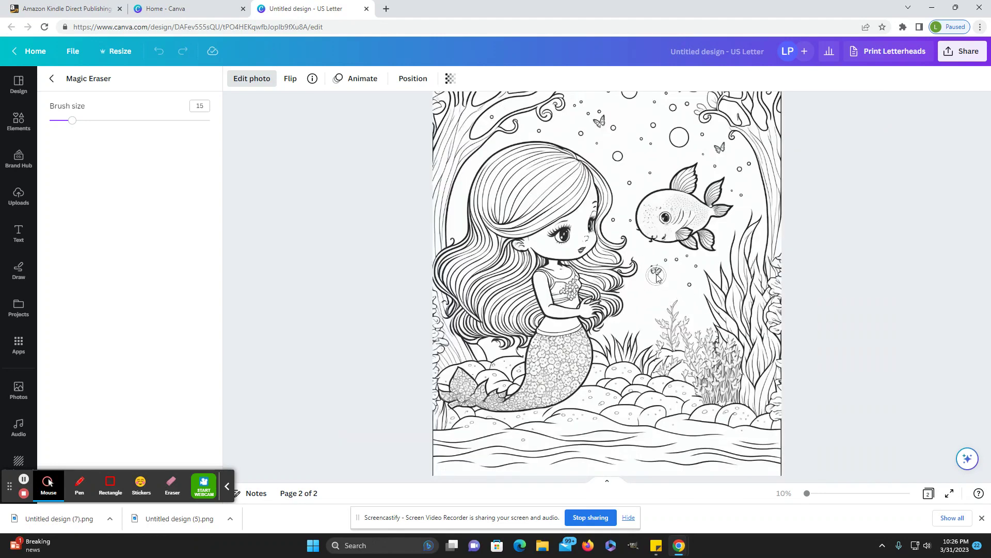
left_click(657, 274)
- Erase the marked butterfly spot, the mermaid's tail scales, and the area above the seaweed
left_click(657, 272)
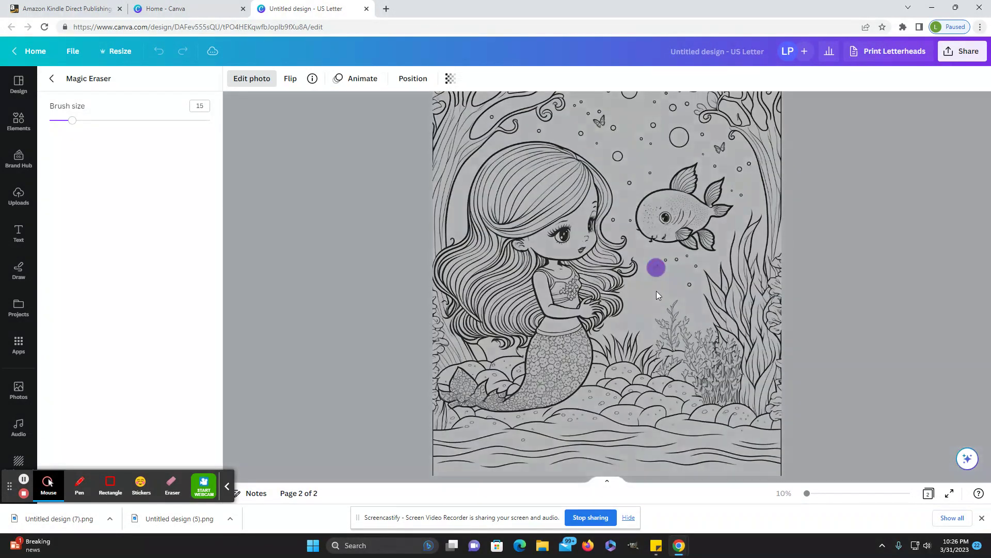
mouse_move(515, 401)
left_mouse_down()
mouse_move(558, 388)
mouse_move(565, 356)
mouse_move(555, 335)
mouse_move(542, 382)
left_mouse_up()
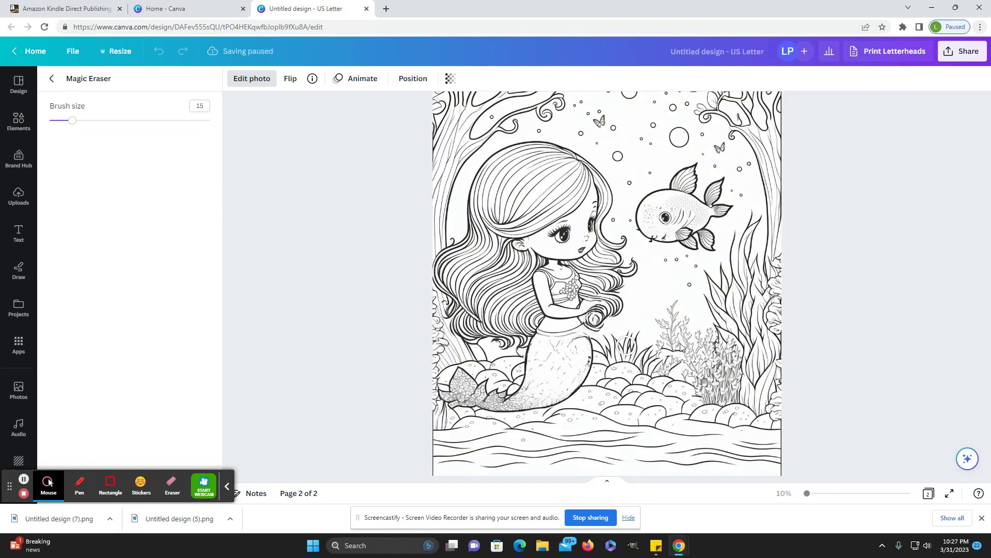
left_click(676, 301)
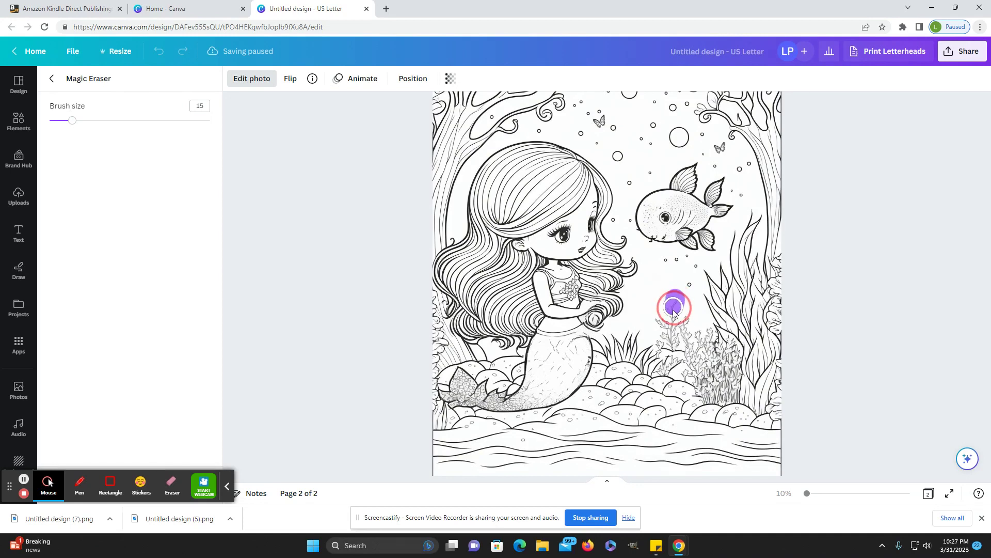
mouse_move(673, 309)
left_mouse_down()
mouse_move(666, 331)
mouse_move(678, 299)
mouse_move(674, 339)
left_mouse_up()
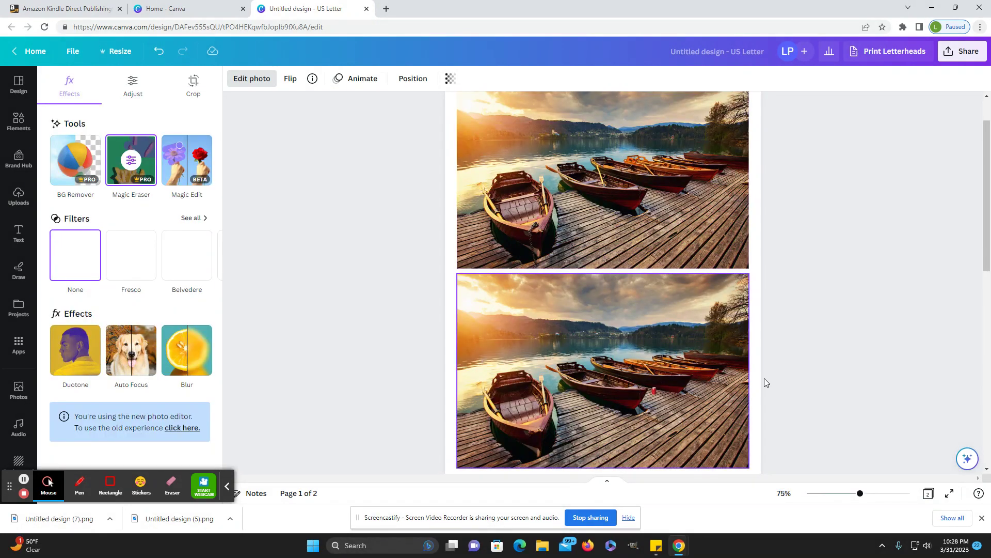
scroll(699, 349, "down", 7)
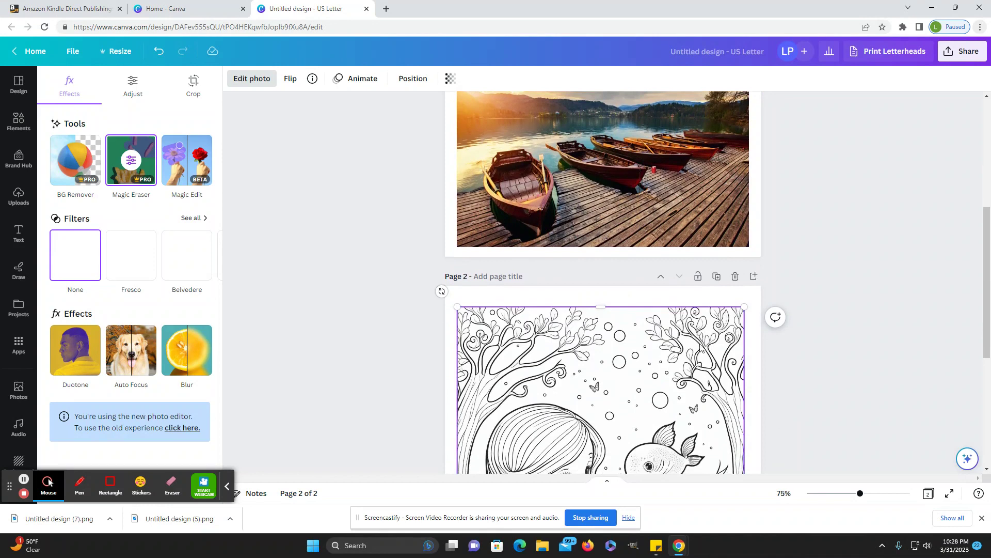
scroll(701, 348, "down", 1)
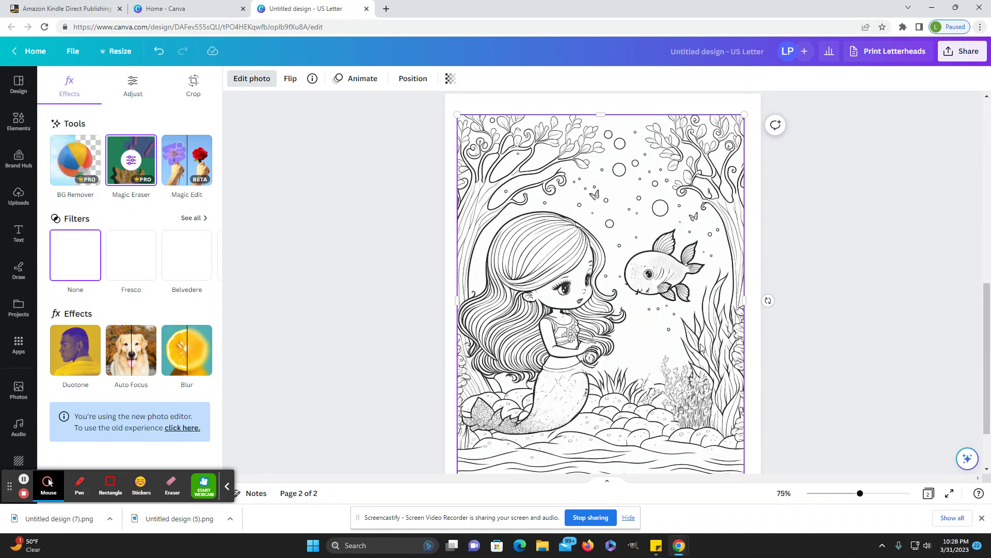
scroll(701, 348, "down", 1)
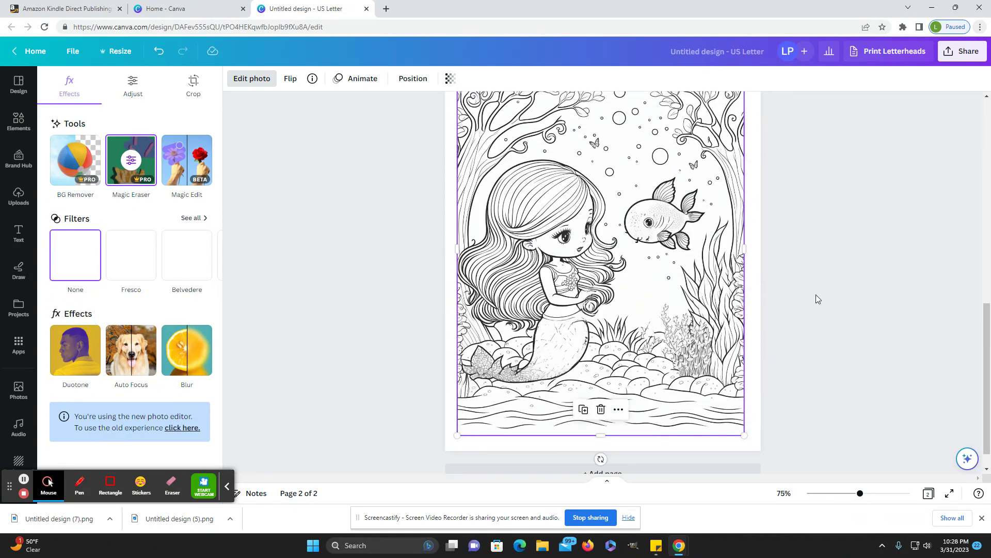
scroll(816, 295, "up", 1)
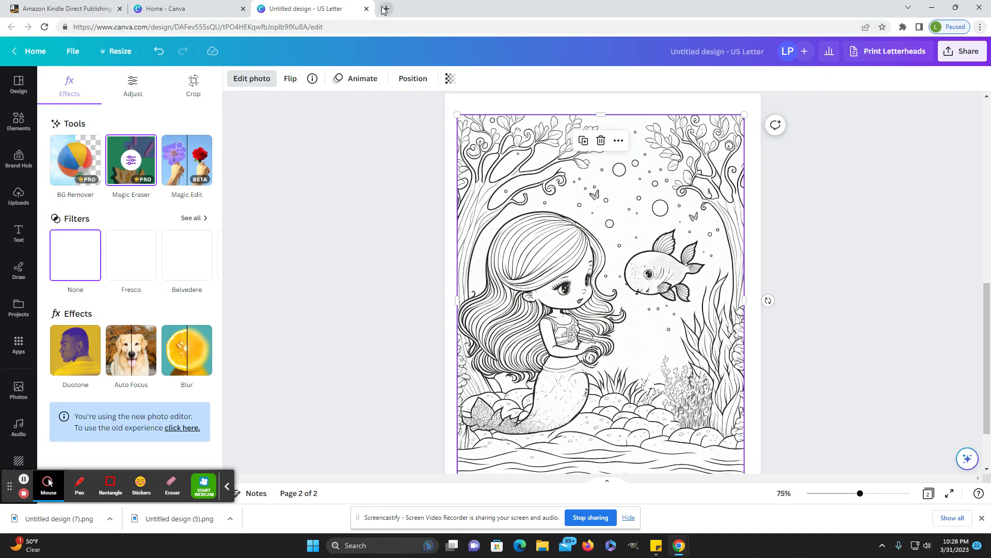
- Open a new tab and go to the USPTO trademarks site by entering 'uspto'
key("ctrl+t")
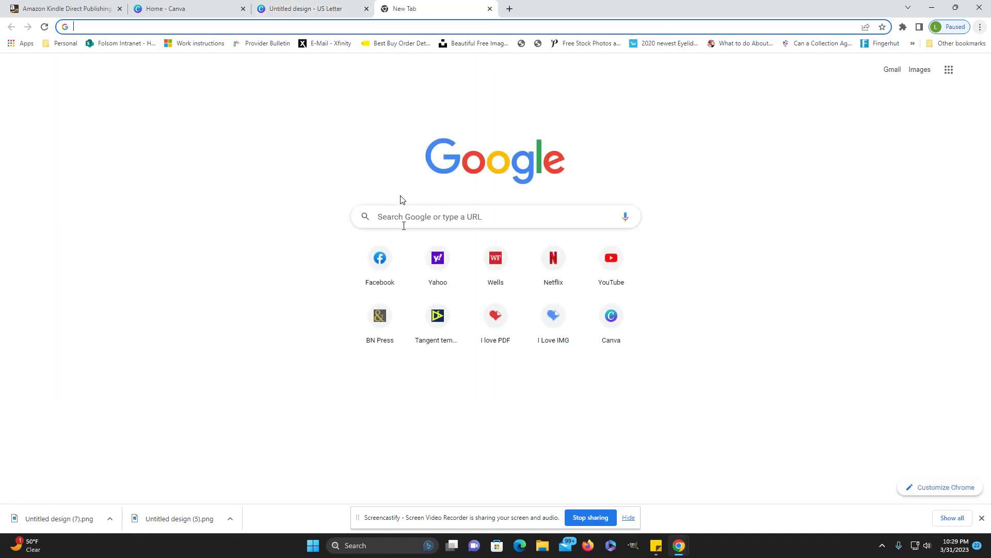
type("u")
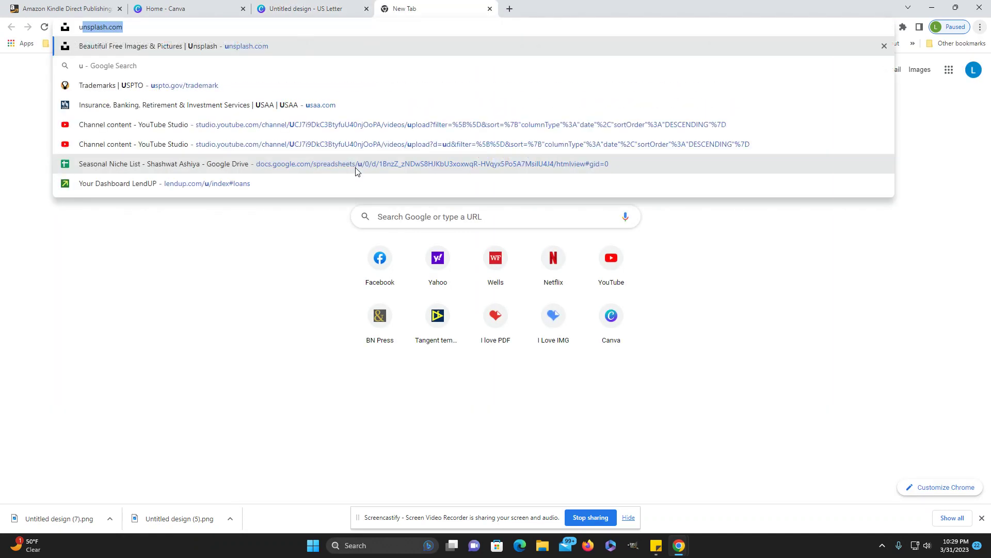
type("spto")
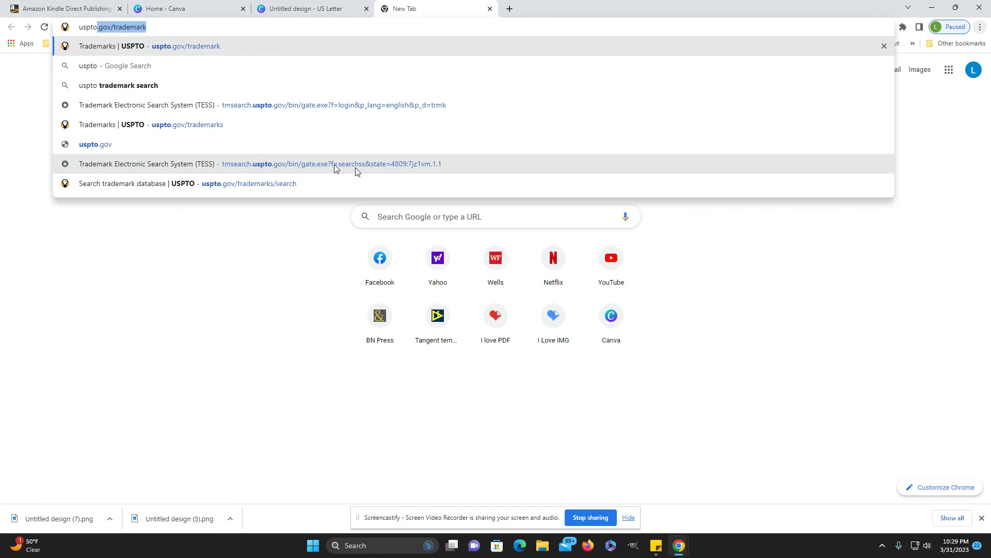
key("Return")
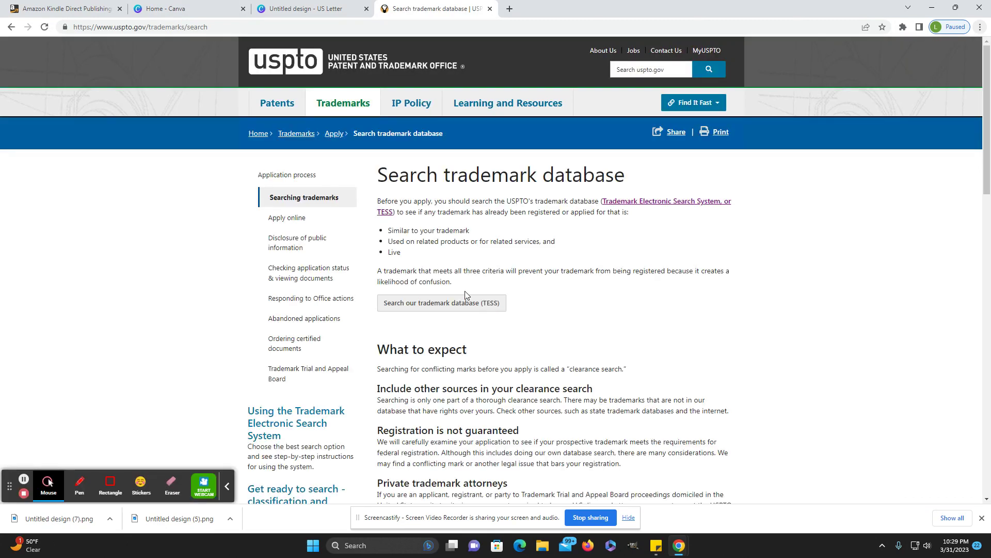
- Search TESS for 'spot the difference', review the live trademark record, then close the tab
left_click(475, 310)
left_click(335, 201)
type("spot the ")
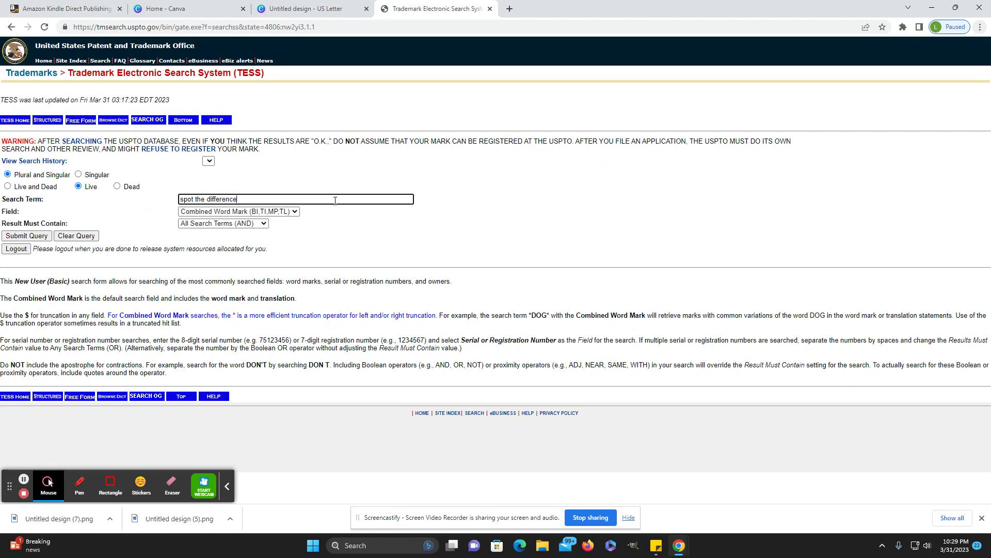
type("difference")
key("Return")
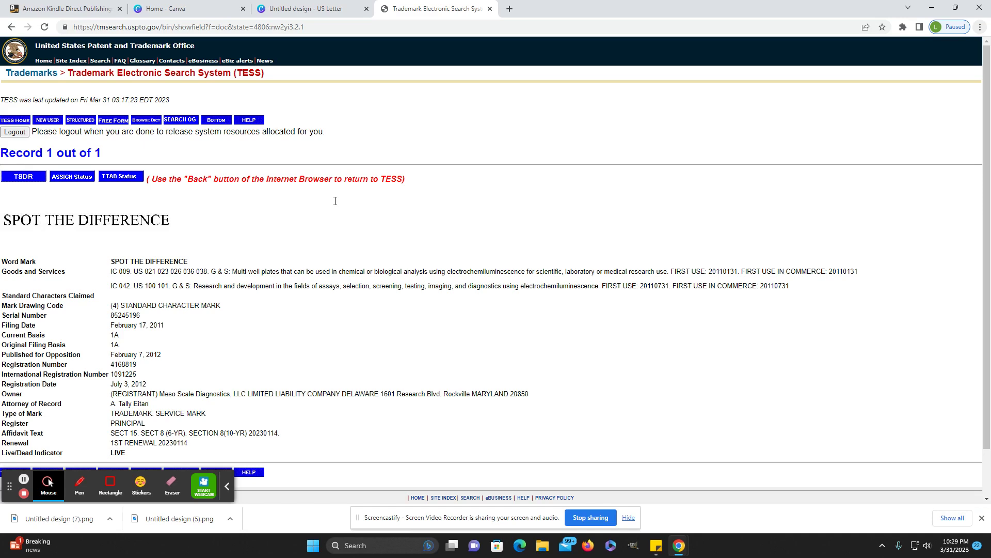
scroll(336, 201, "down", 2)
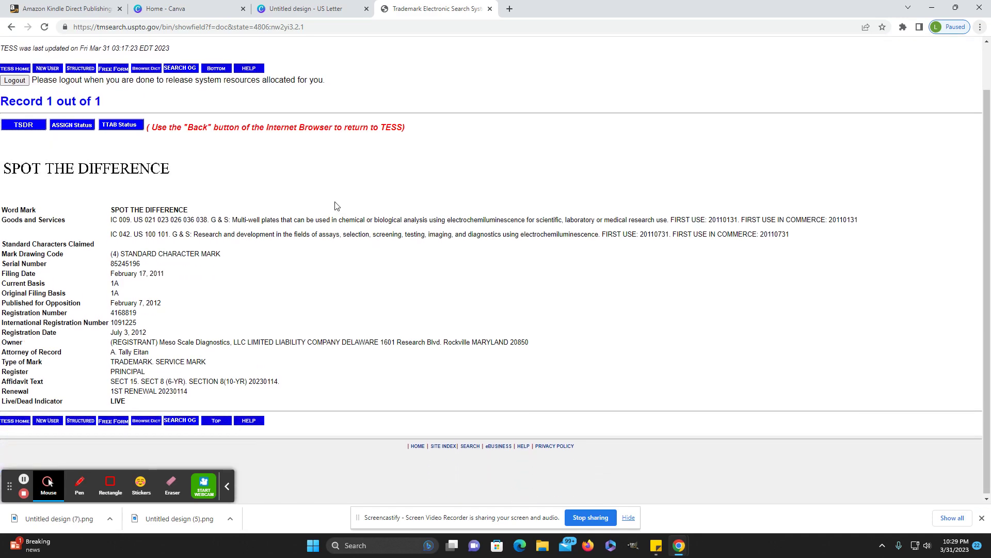
scroll(337, 206, "up", 2)
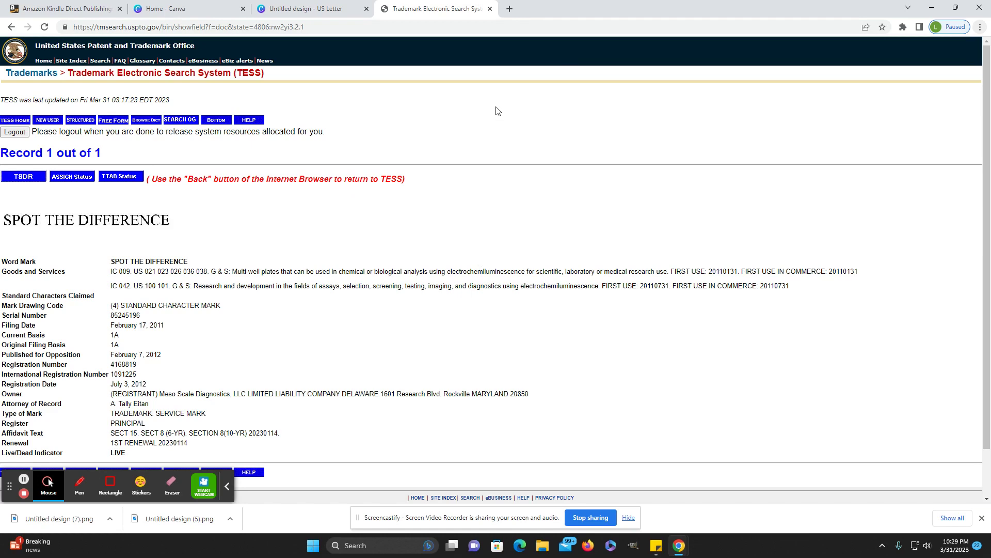
left_click(490, 10)
- Scroll back to page 1 to view the original and retouched rowboat photos
scroll(302, 256, "up", 2)
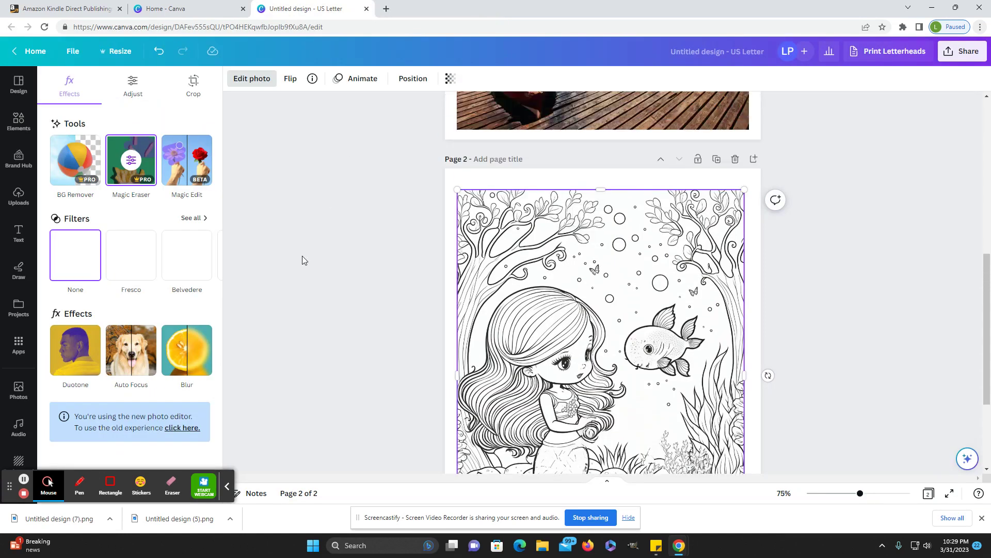
scroll(330, 279, "down", 4)
scroll(333, 281, "up", 4)
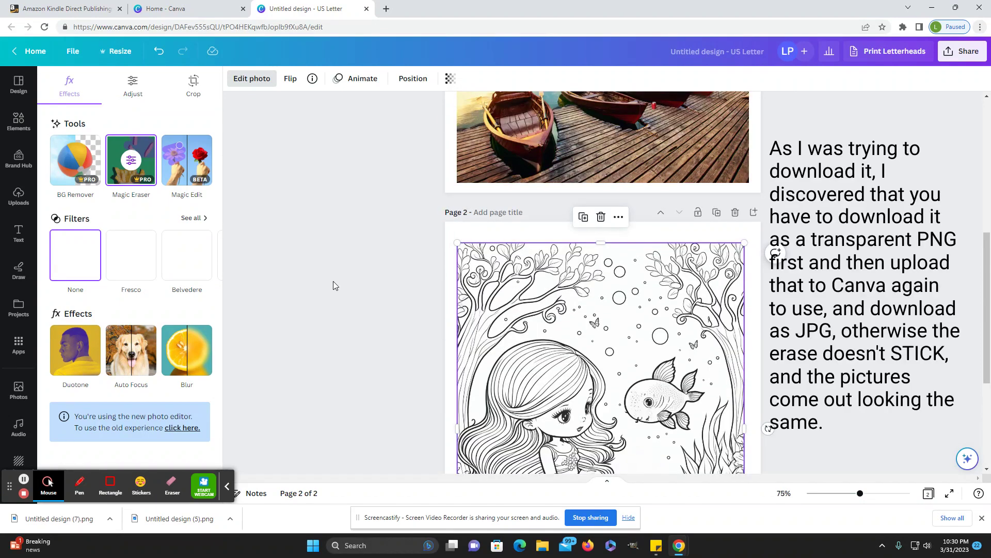
scroll(389, 299, "down", 1)
scroll(389, 295, "up", 6)
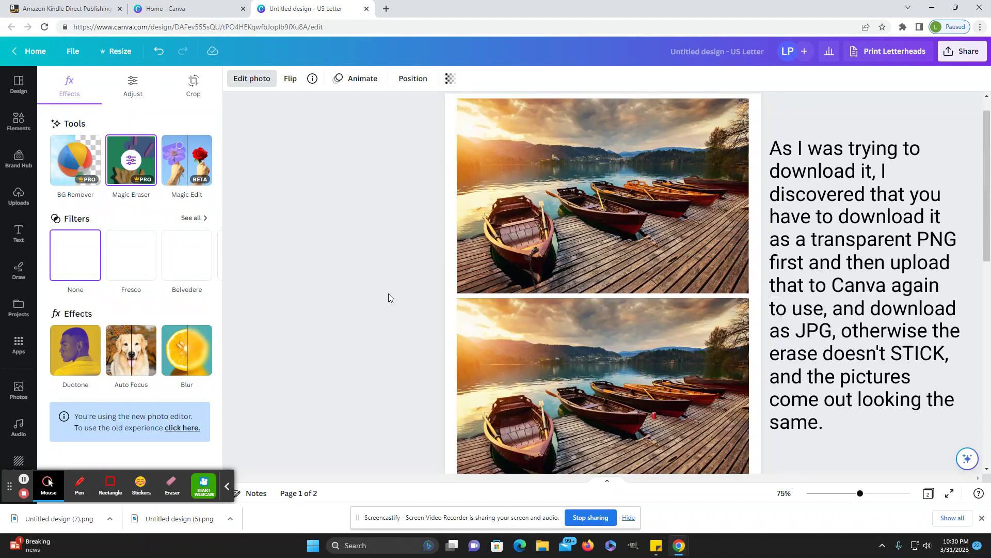